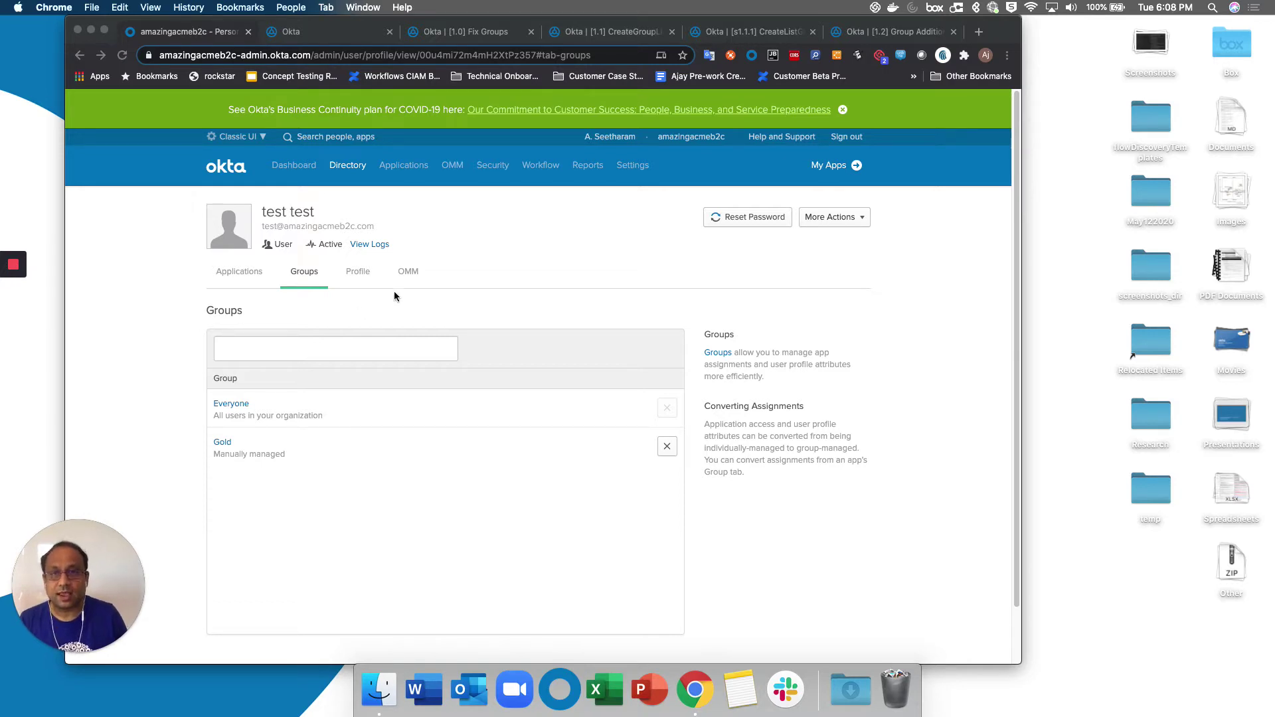
# Switch from the test user's Groups tab to their Profile attributes.
pyautogui.click(359, 271)
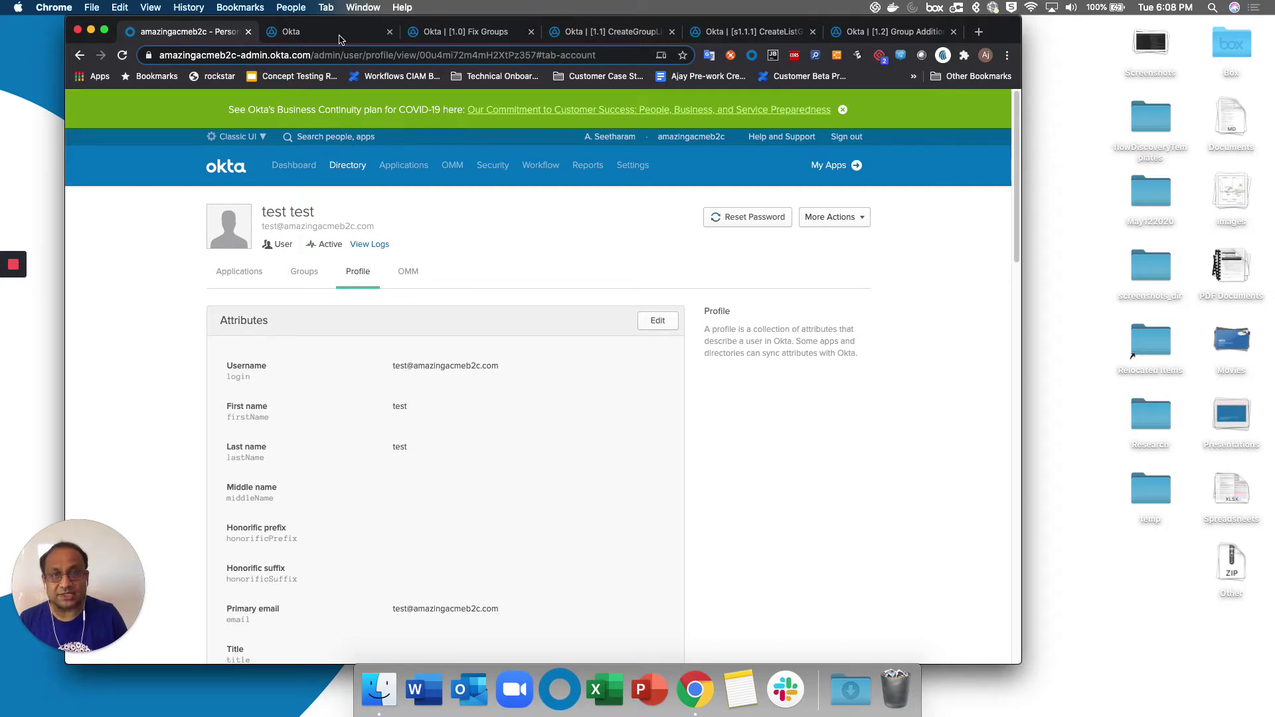
pyautogui.click(339, 35)
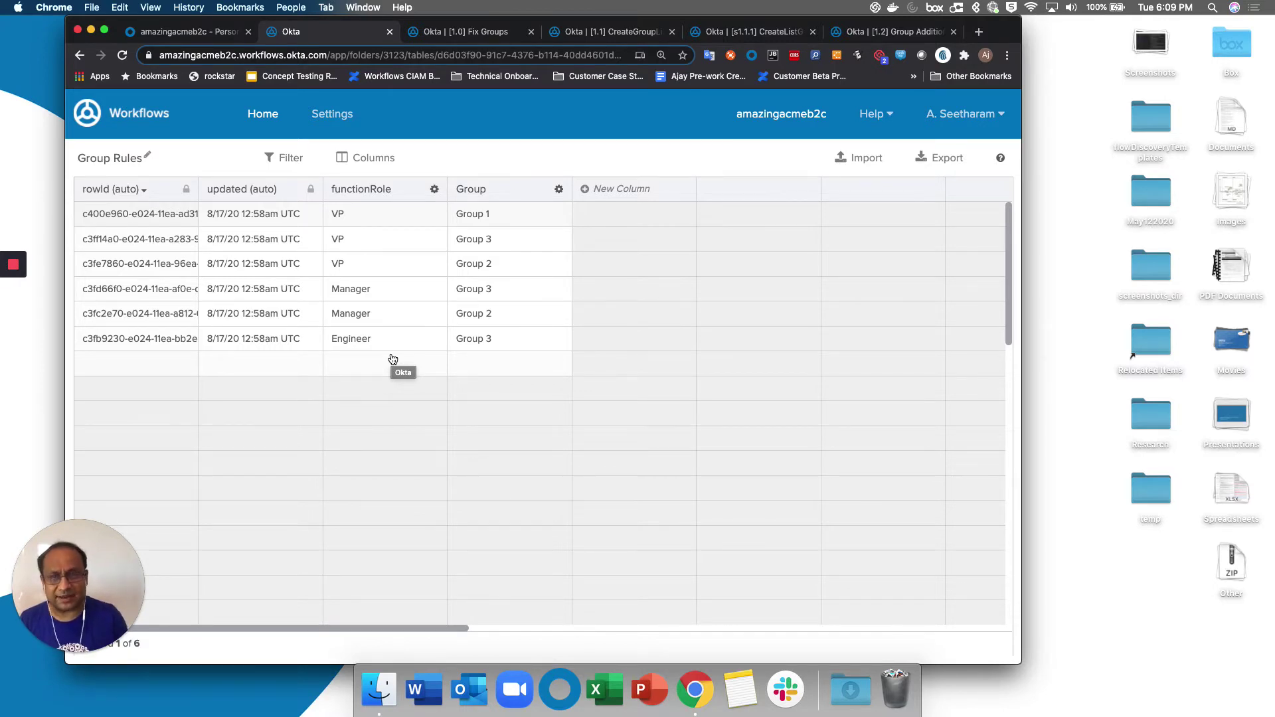
# Edit the test user's profile attributes, enter Engineer as the Title, and save.
pyautogui.click(199, 34)
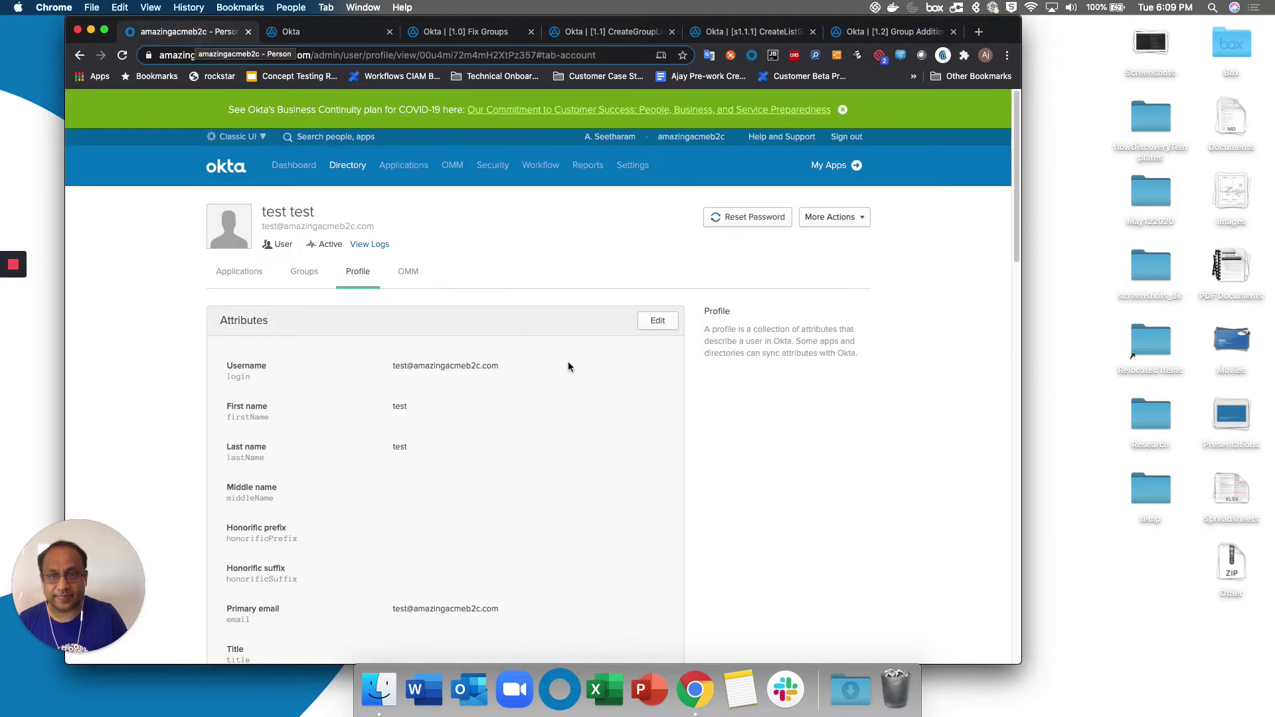
pyautogui.click(657, 321)
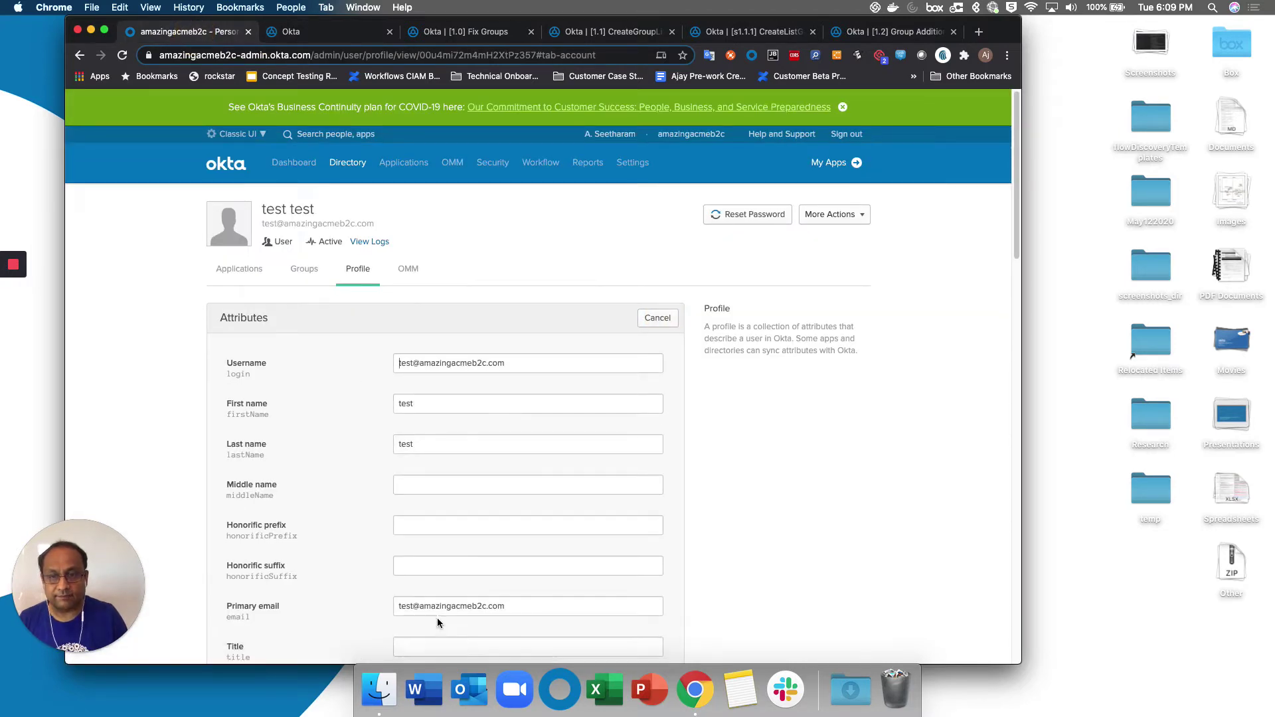
pyautogui.scroll(-3, 436, 597)
pyautogui.click(438, 559)
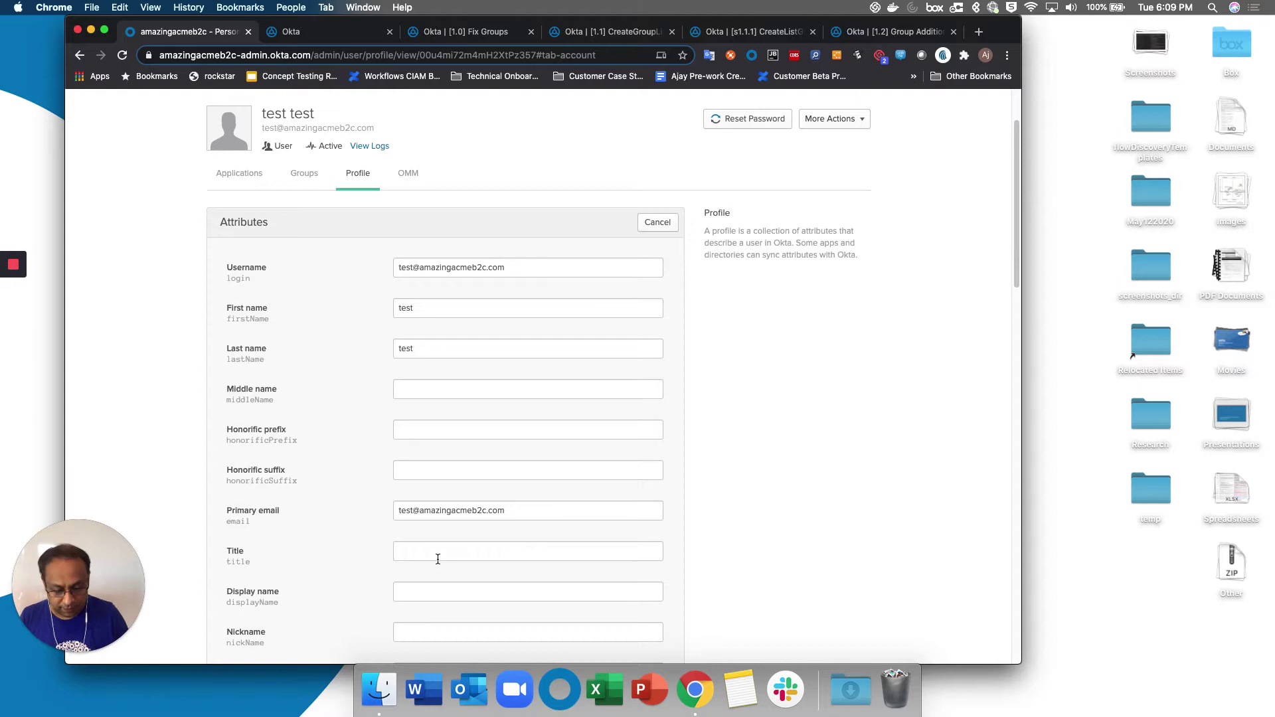
pyautogui.write('Engineer')
pyautogui.scroll(-15, 484, 537)
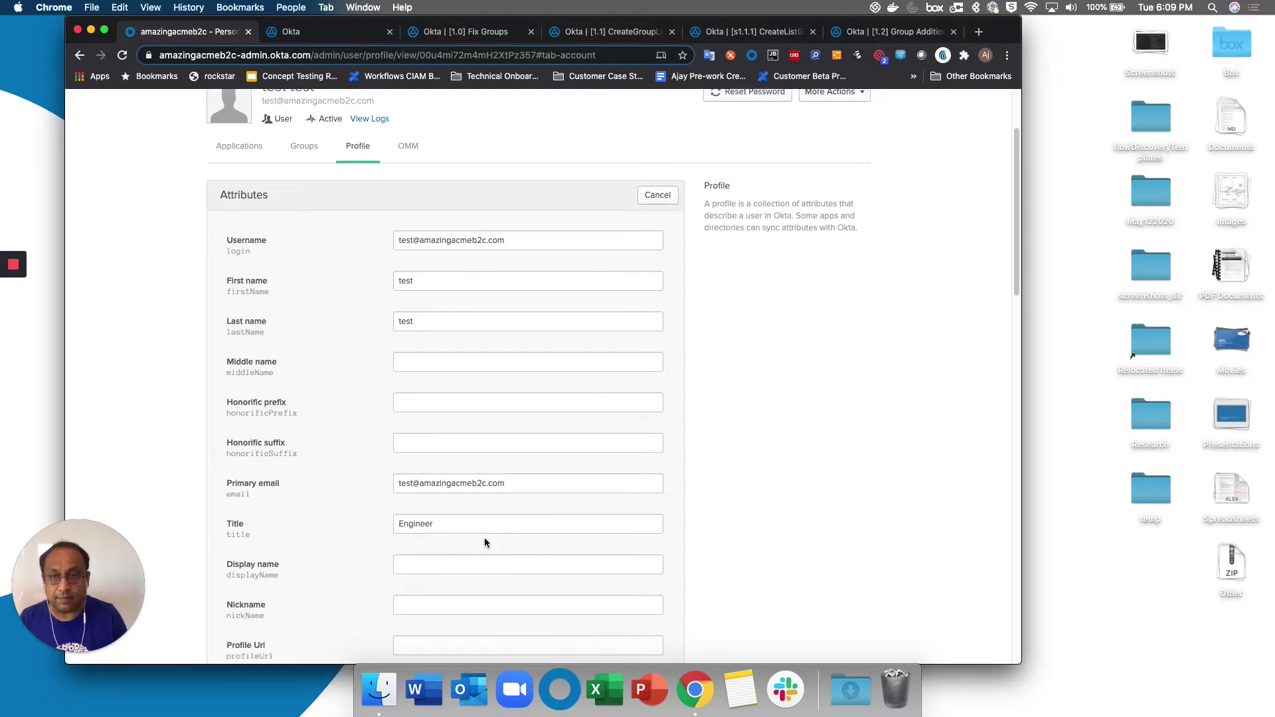
pyautogui.scroll(-2, 484, 537)
pyautogui.click(566, 544)
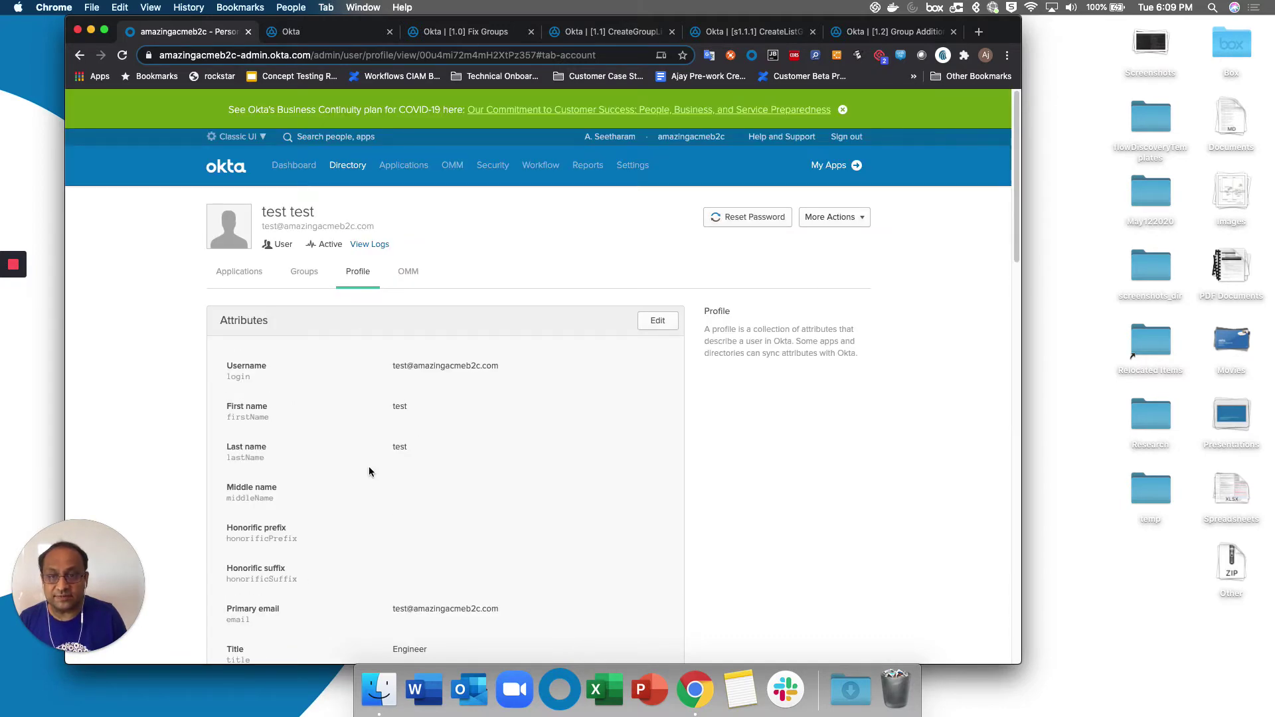
# Test-run the [1.0] Fix Groups flow using the test user's pasted username.
pyautogui.click(444, 34)
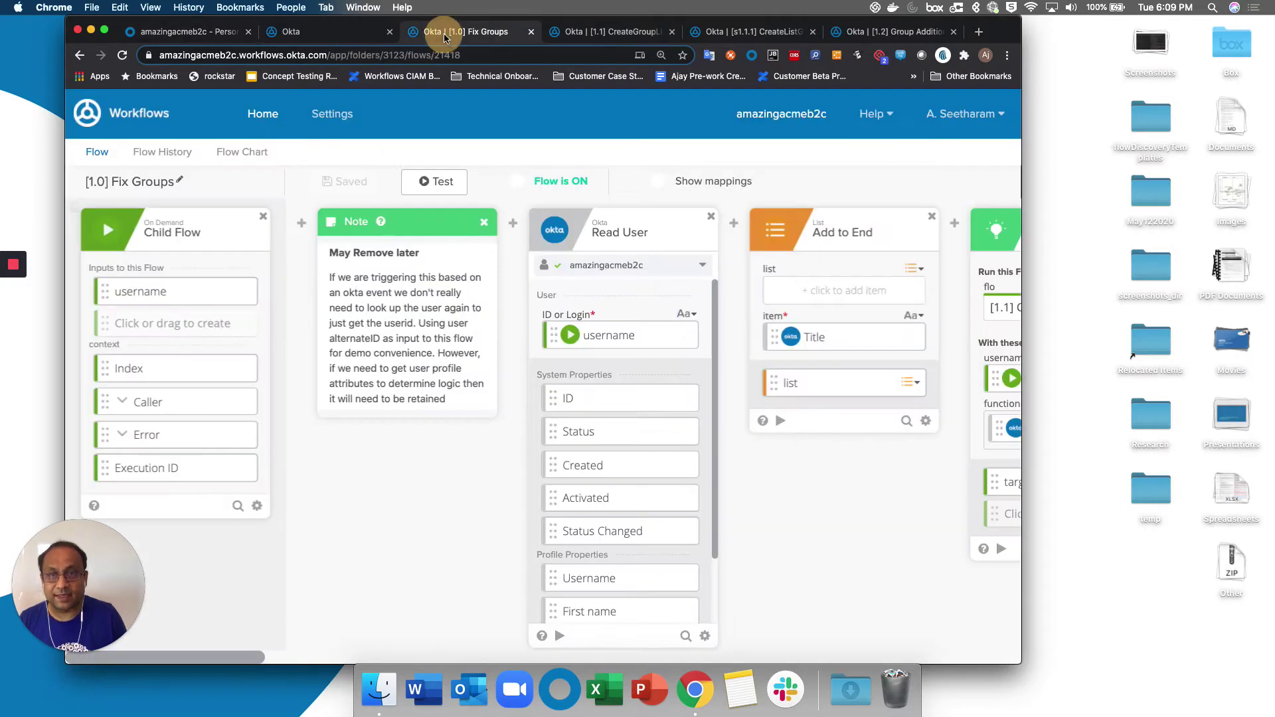
pyautogui.click(411, 185)
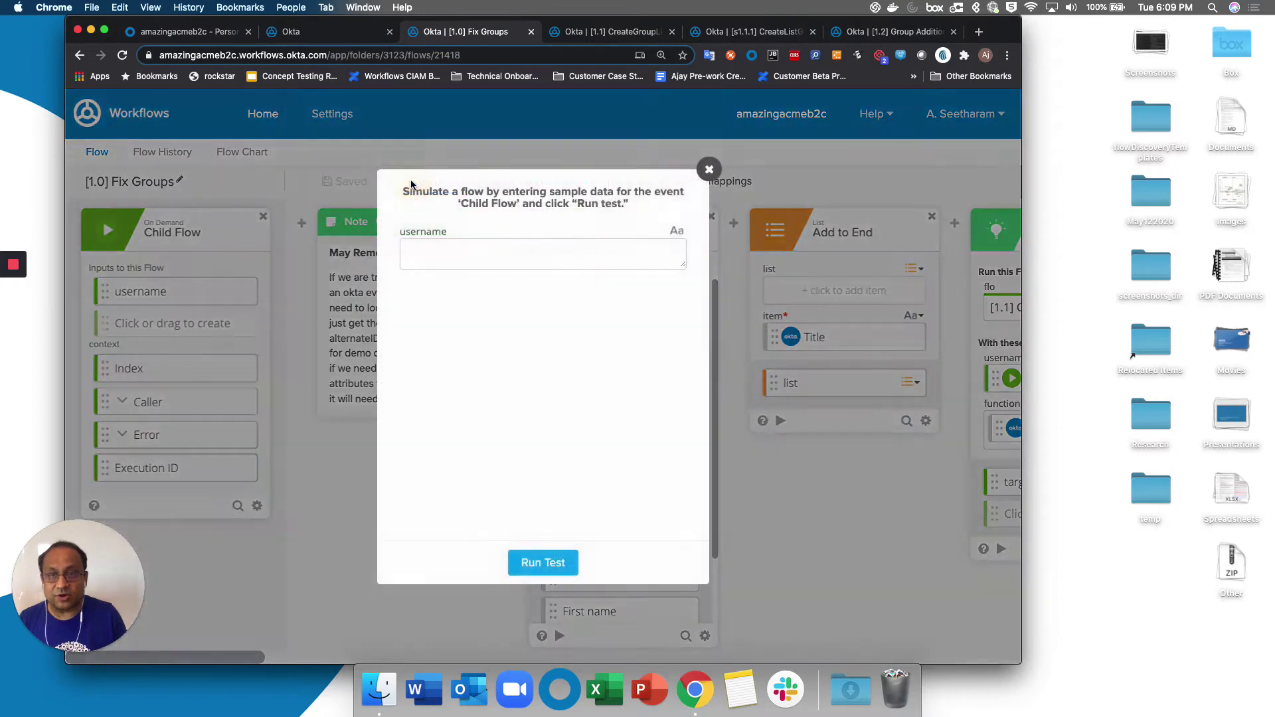
pyautogui.click(447, 252)
pyautogui.press('super+v')
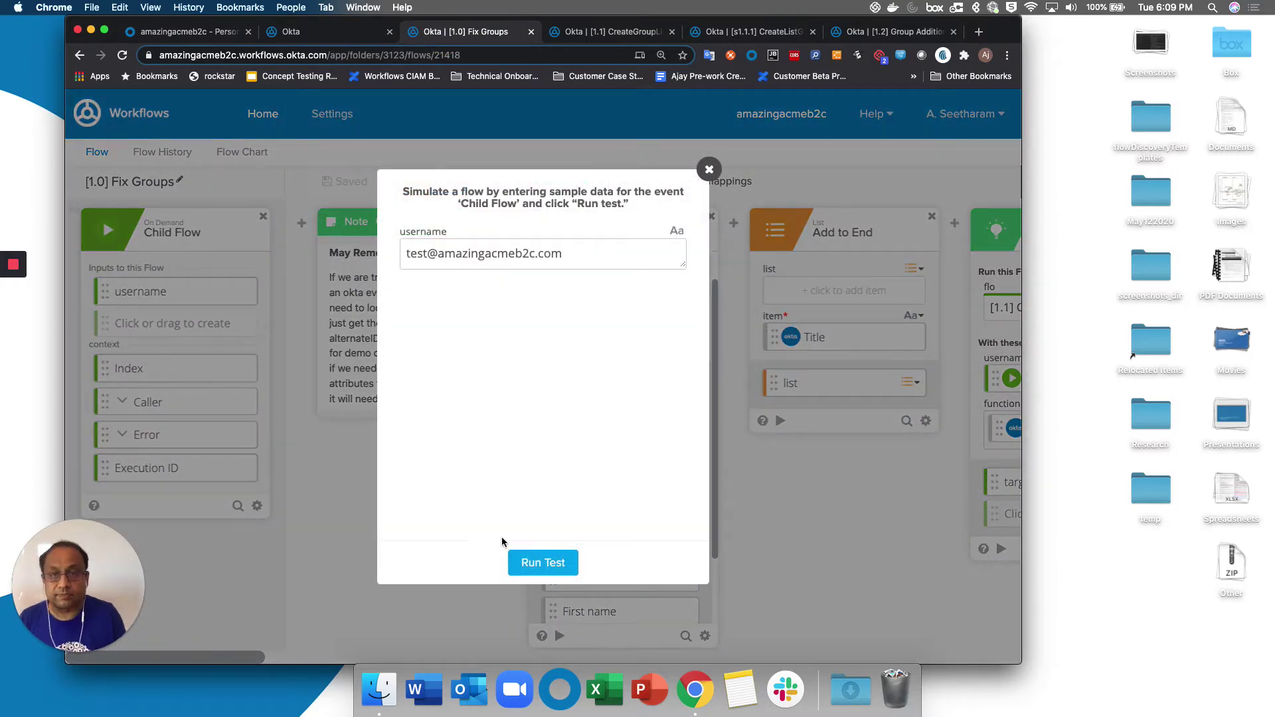
pyautogui.click(532, 575)
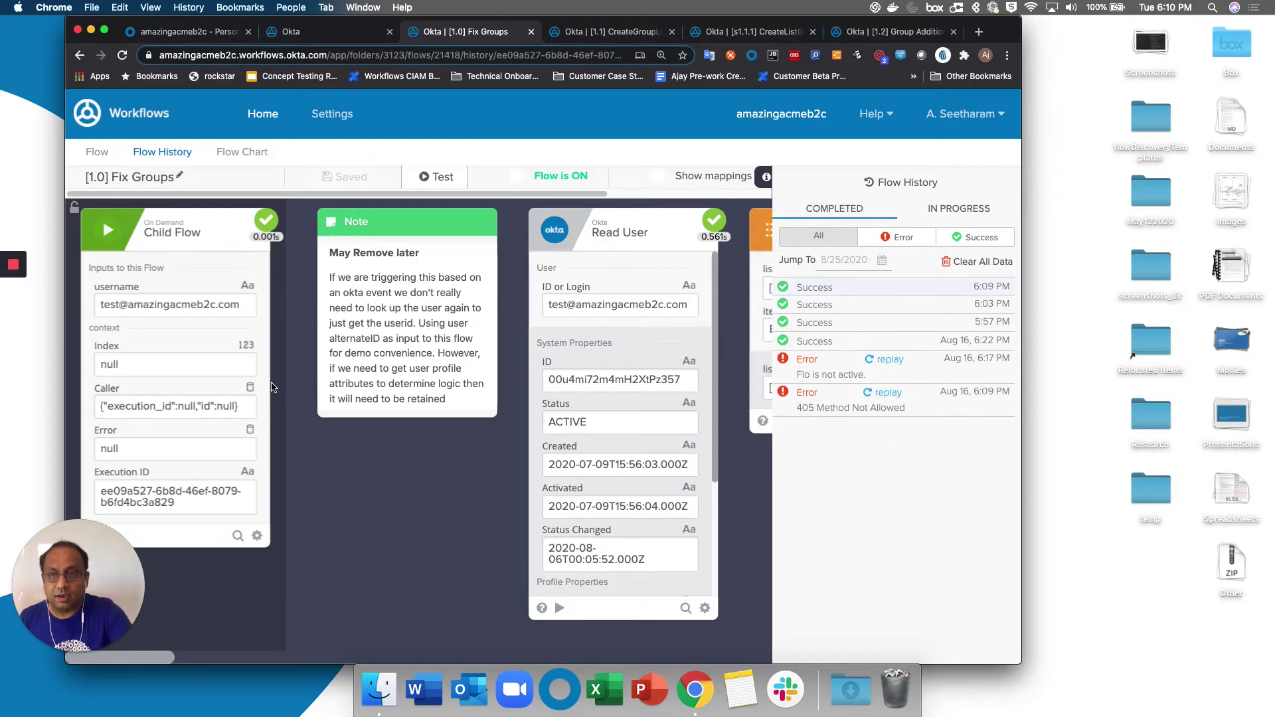
pyautogui.hscroll(3, 271, 388)
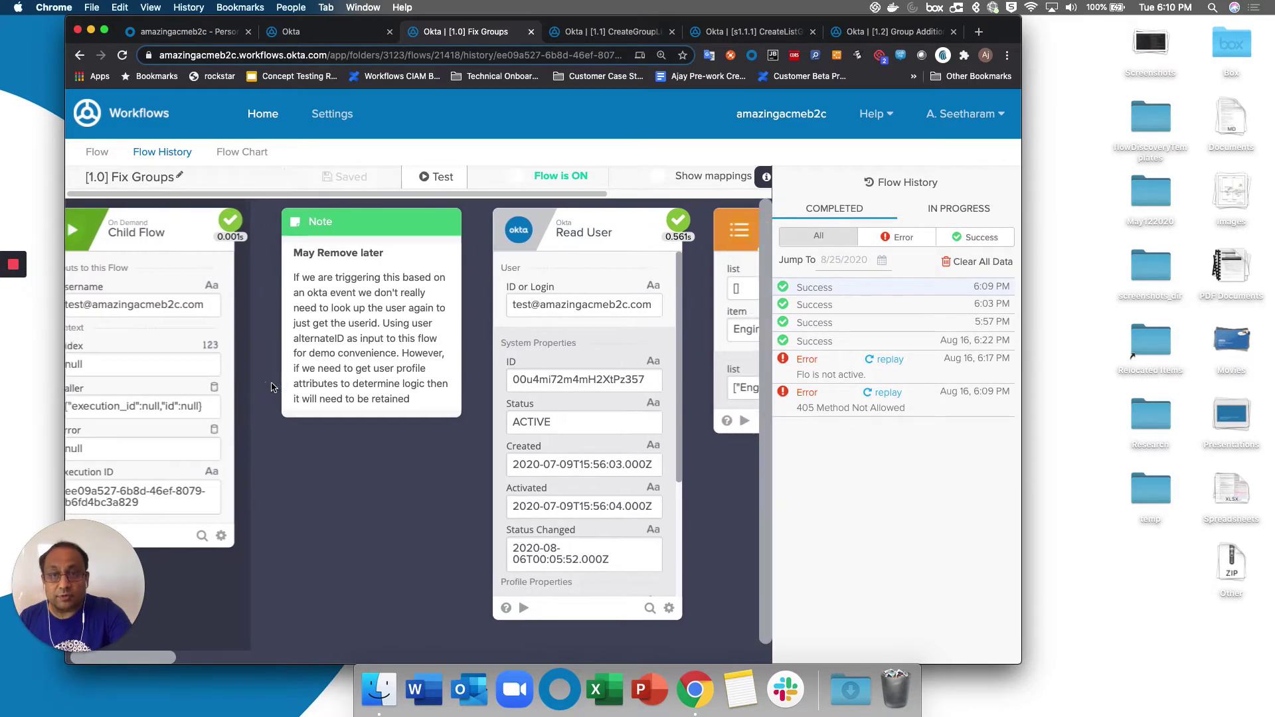
pyautogui.hscroll(10, 271, 387)
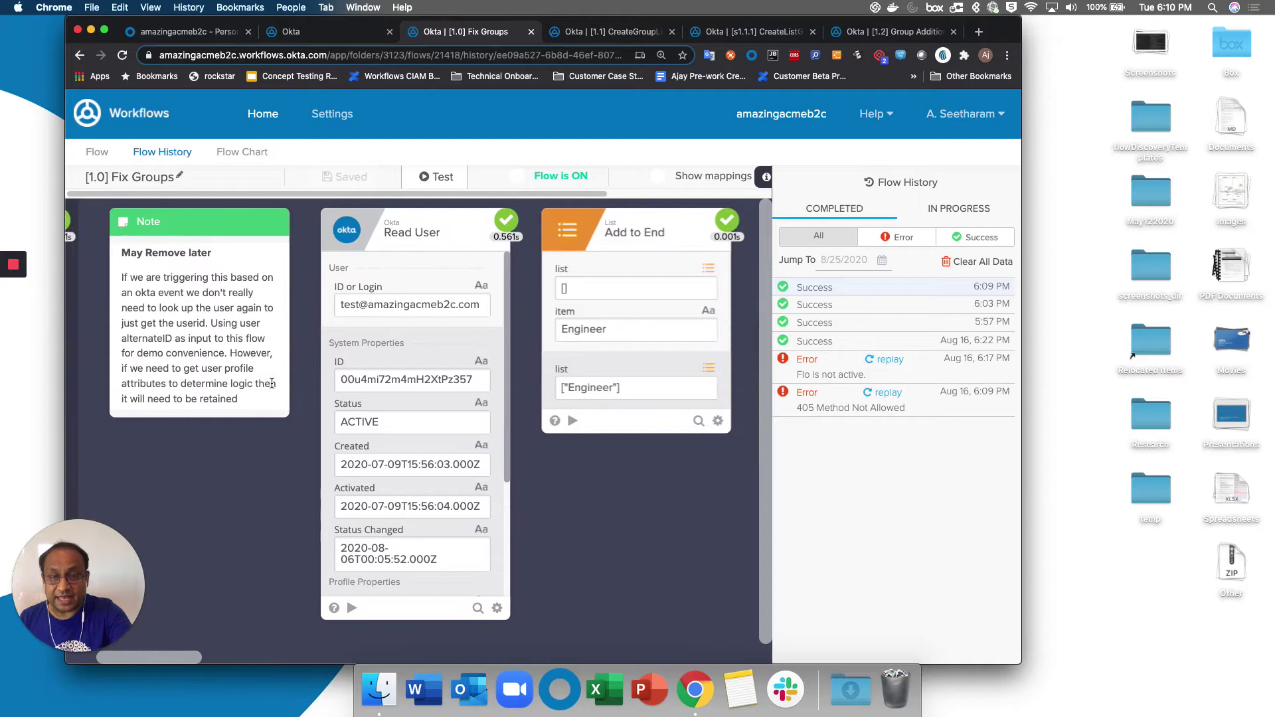
pyautogui.hscroll(5, 271, 388)
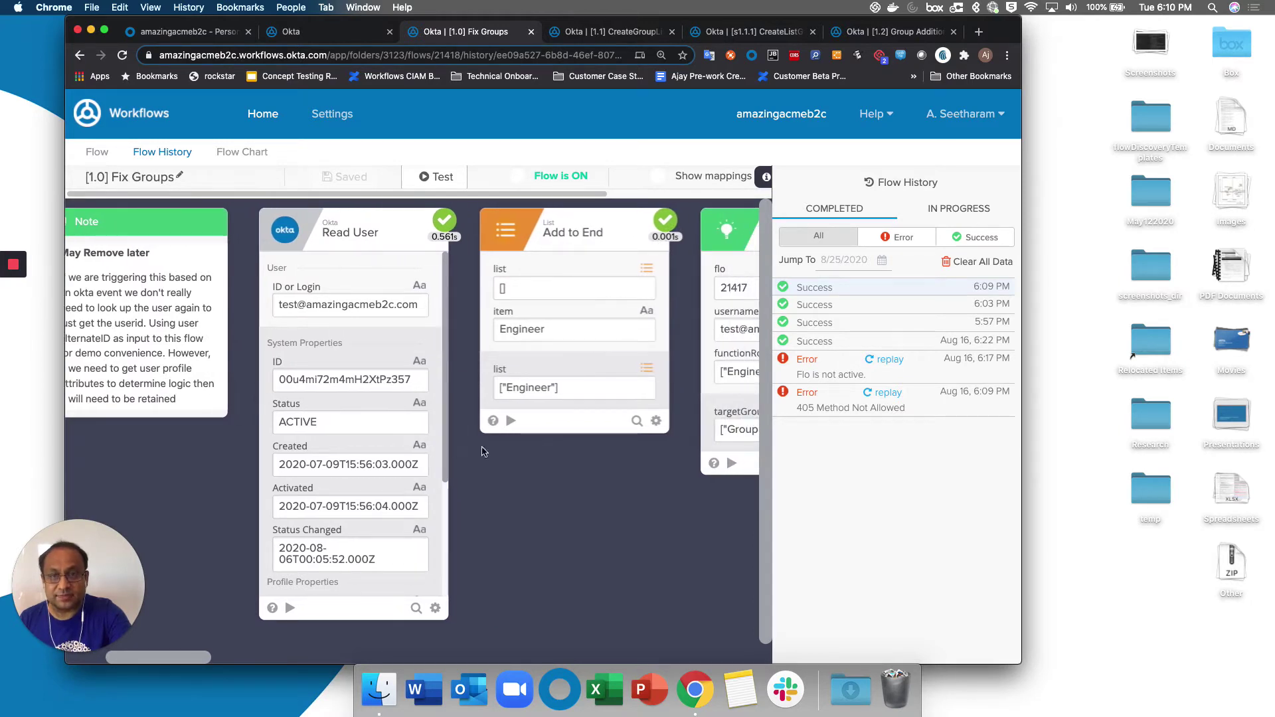
pyautogui.hscroll(8, 483, 451)
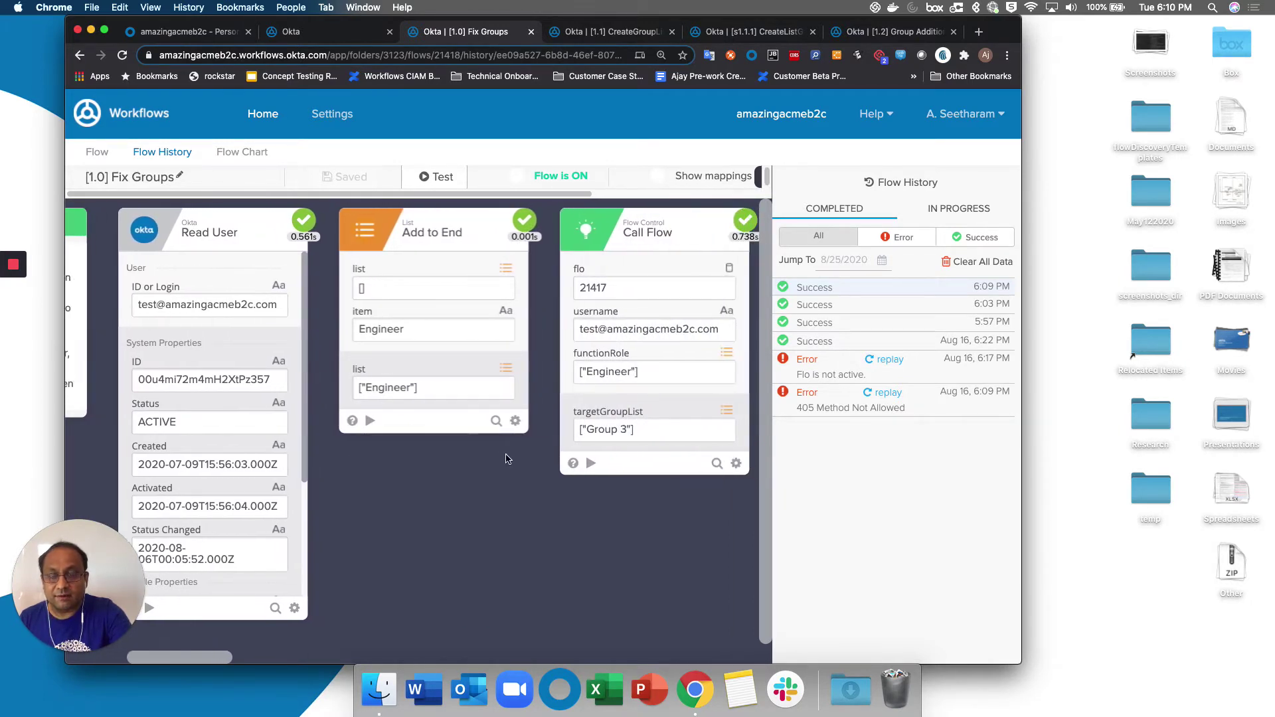
pyautogui.moveTo(429, 332)
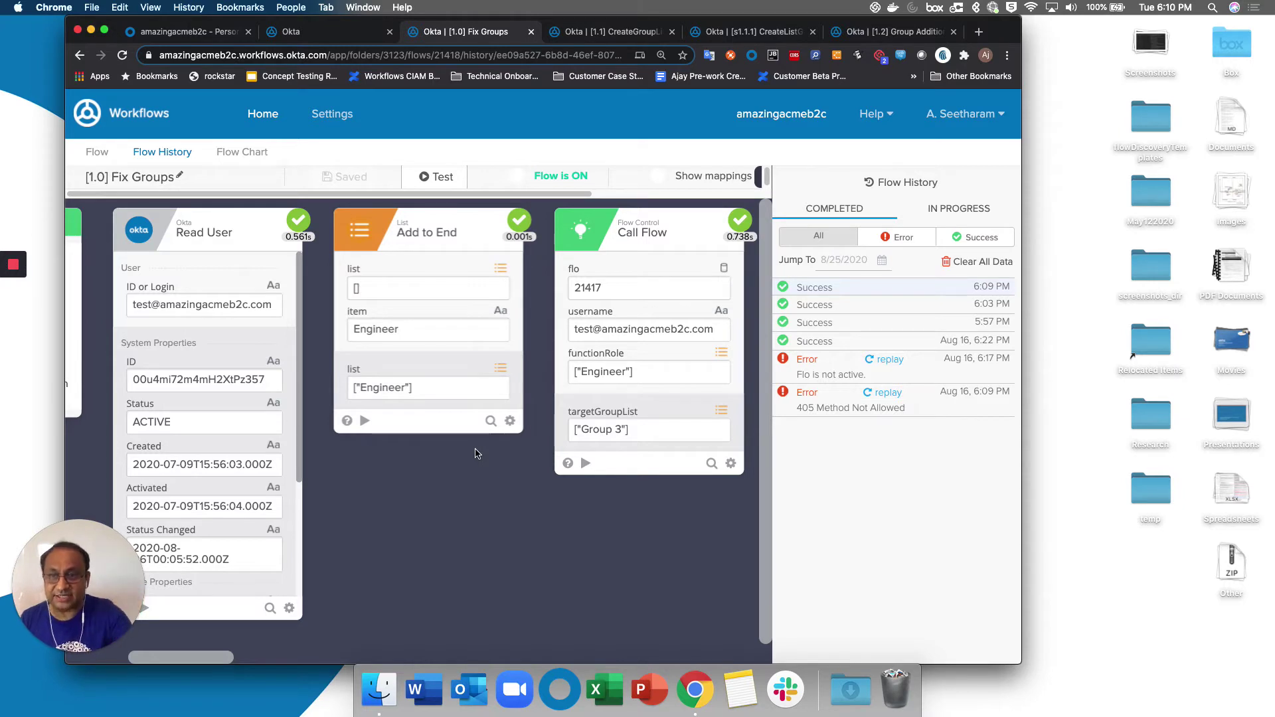
pyautogui.hscroll(3, 475, 453)
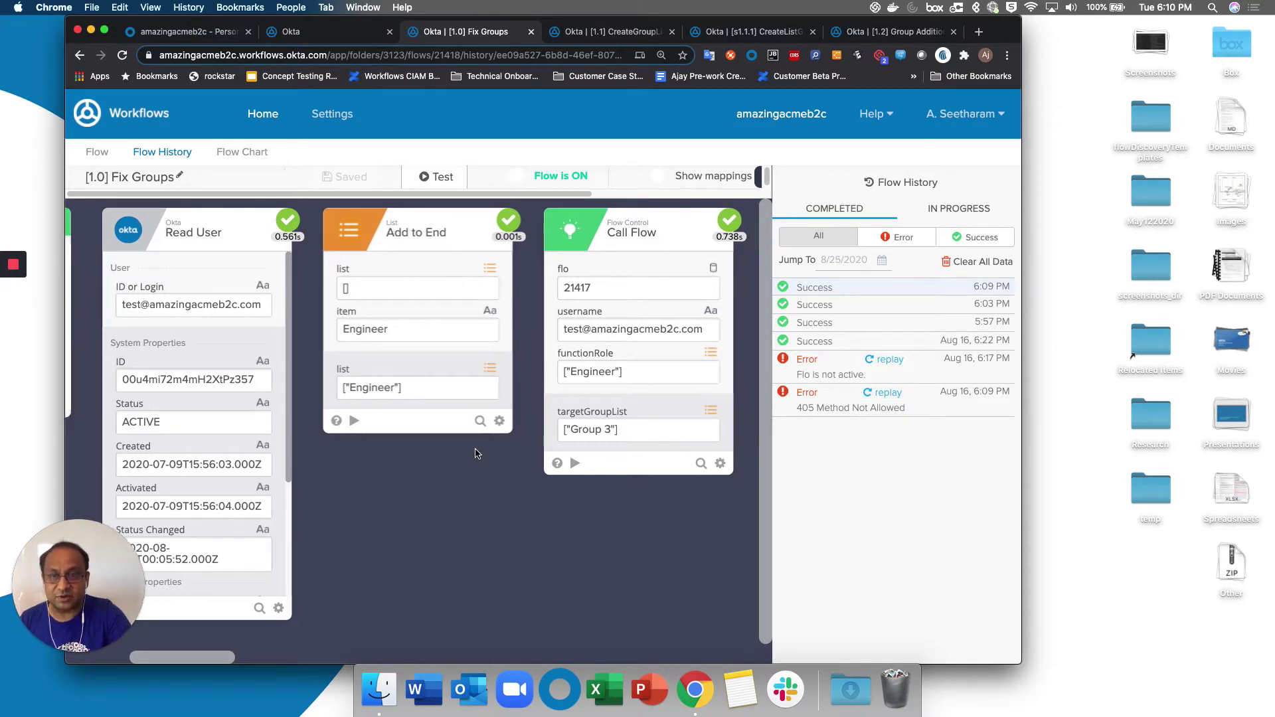
pyautogui.hscroll(4, 475, 453)
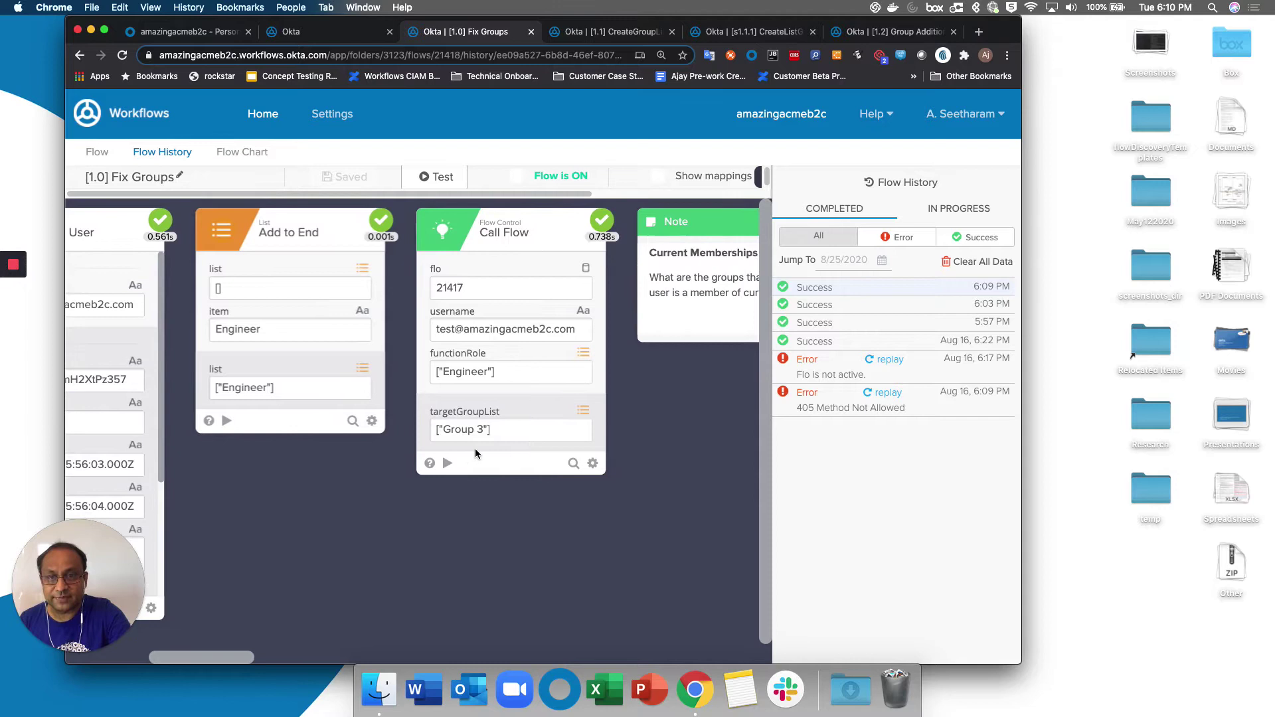
pyautogui.hscroll(1, 475, 448)
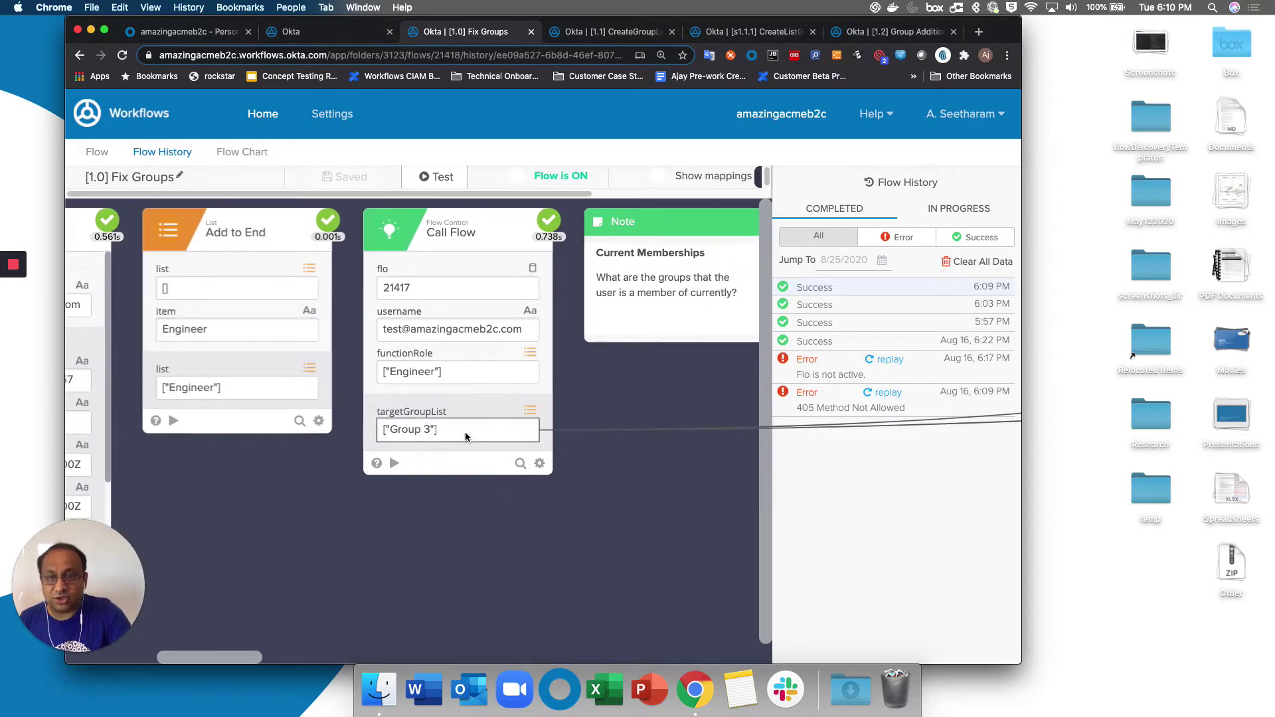
pyautogui.hscroll(1, 465, 436)
pyautogui.hscroll(1, 466, 437)
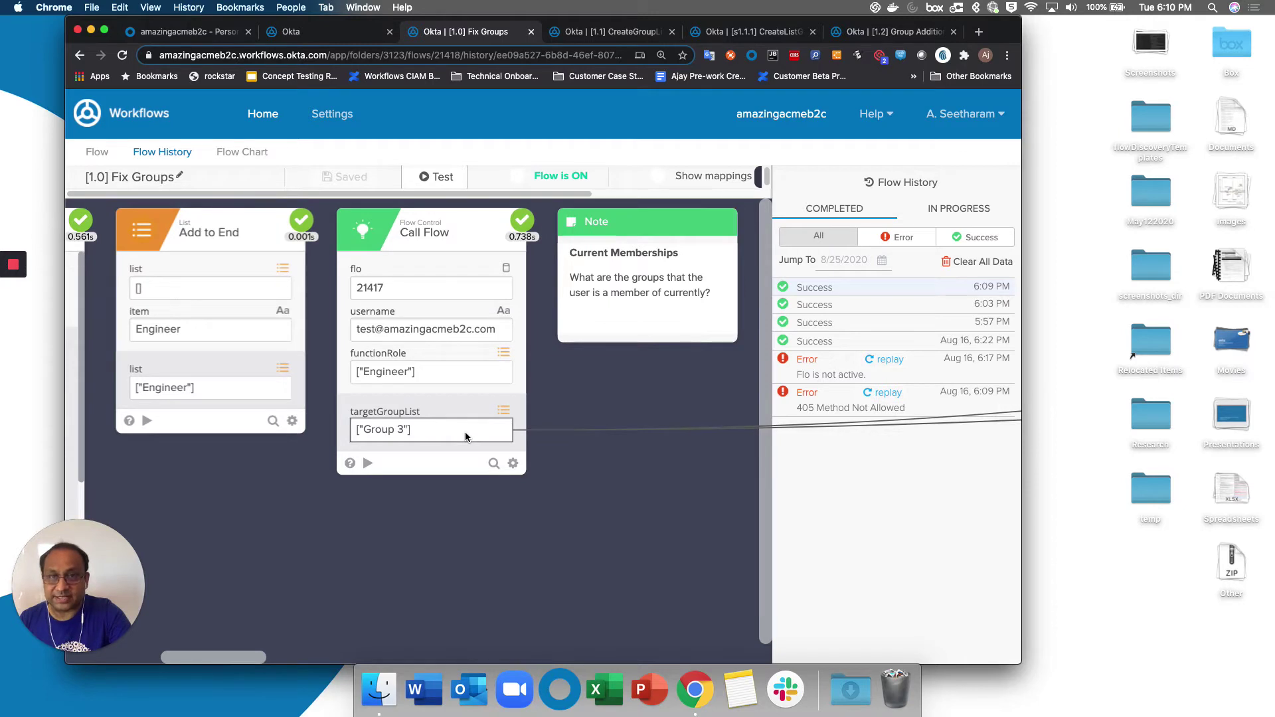
# Bring up the [1.1] CreateGroupList child flow in Okta Workflows.
pyautogui.click(593, 34)
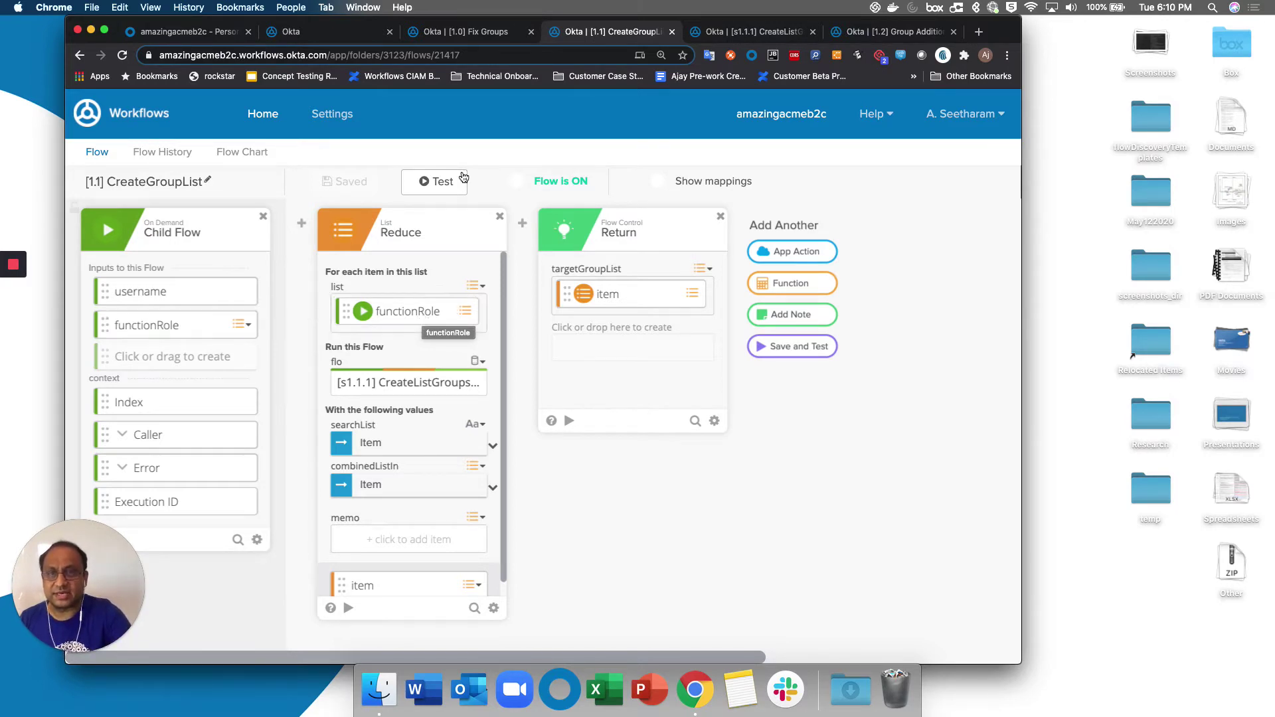
pyautogui.click(481, 36)
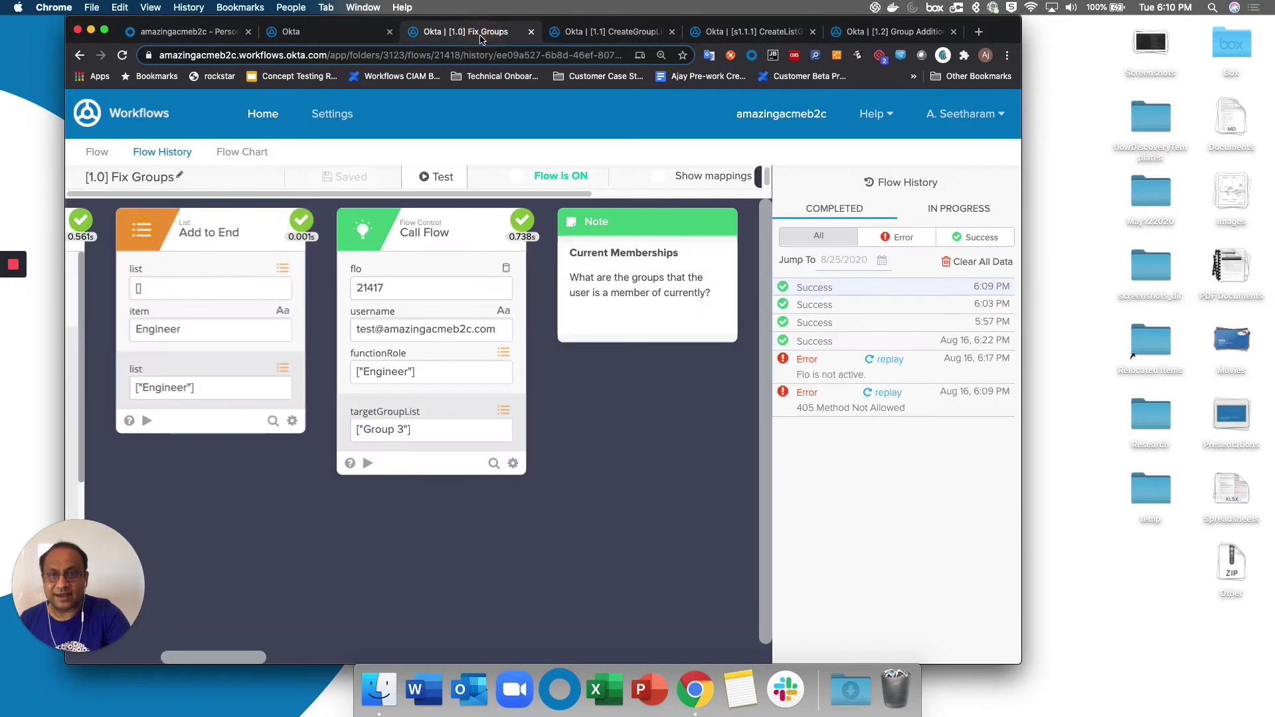
pyautogui.hscroll(3, 542, 392)
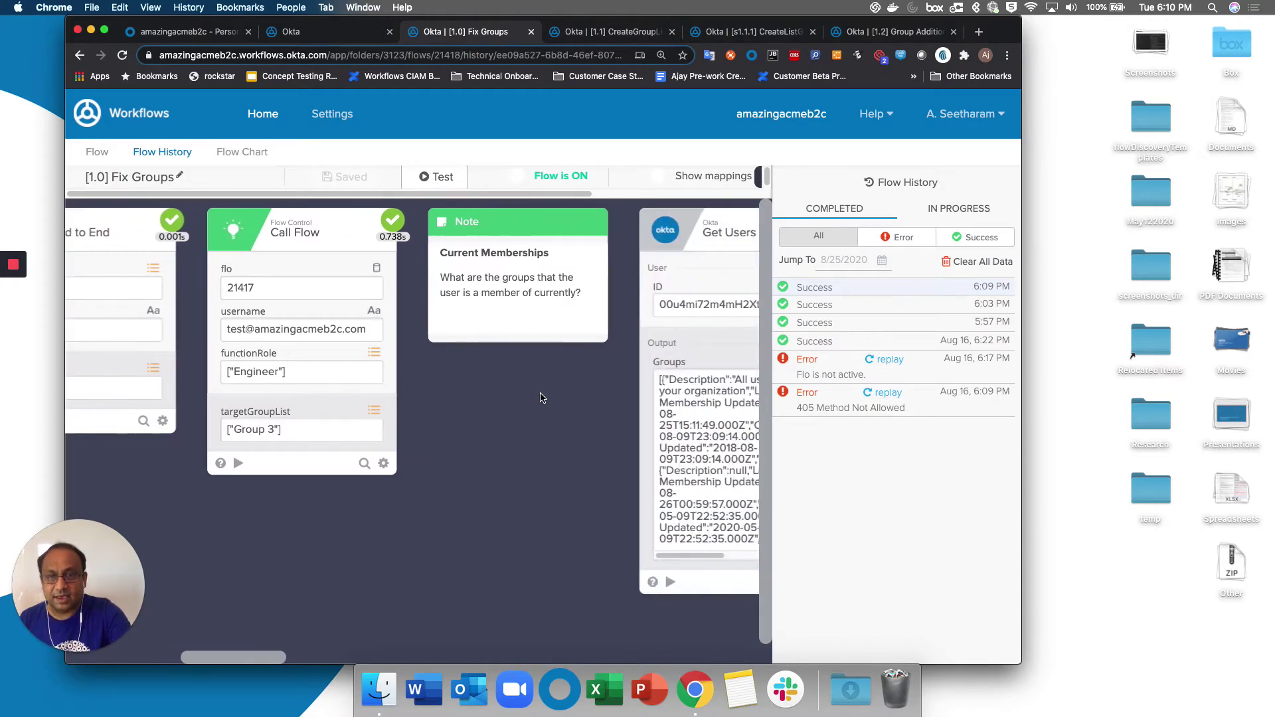
pyautogui.hscroll(4, 541, 399)
pyautogui.hscroll(4, 518, 422)
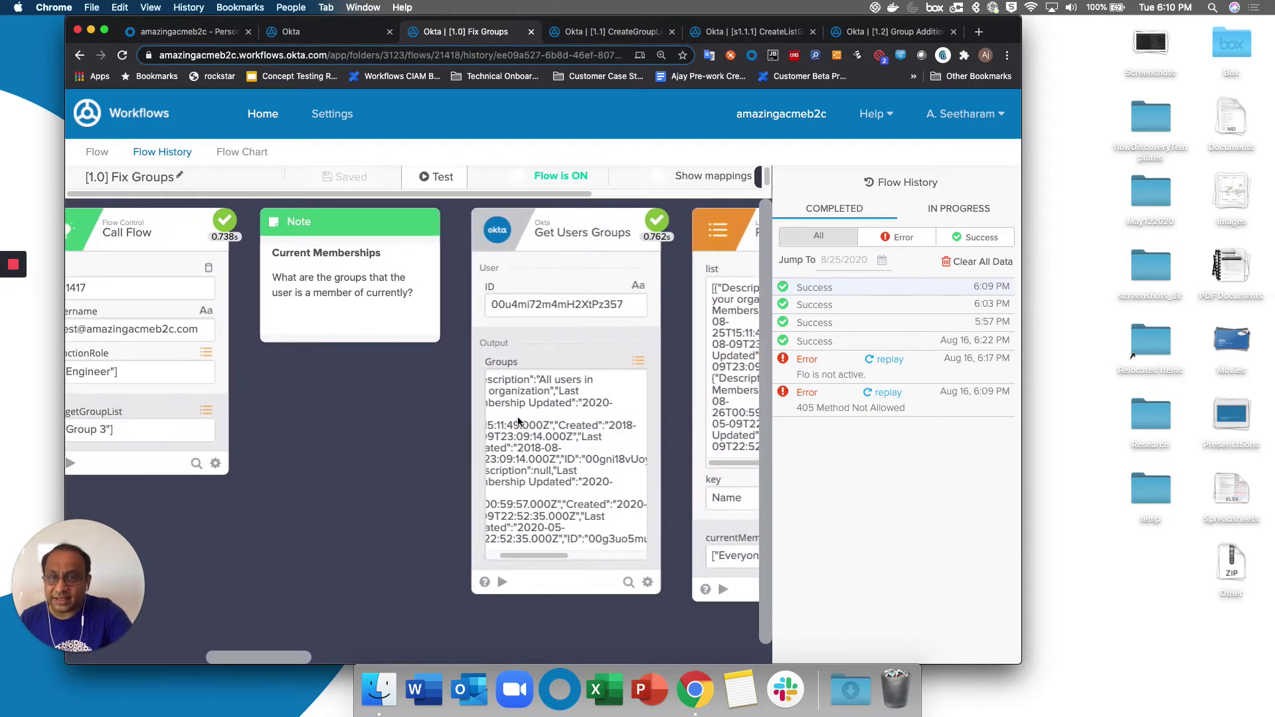
pyautogui.hscroll(3, 517, 417)
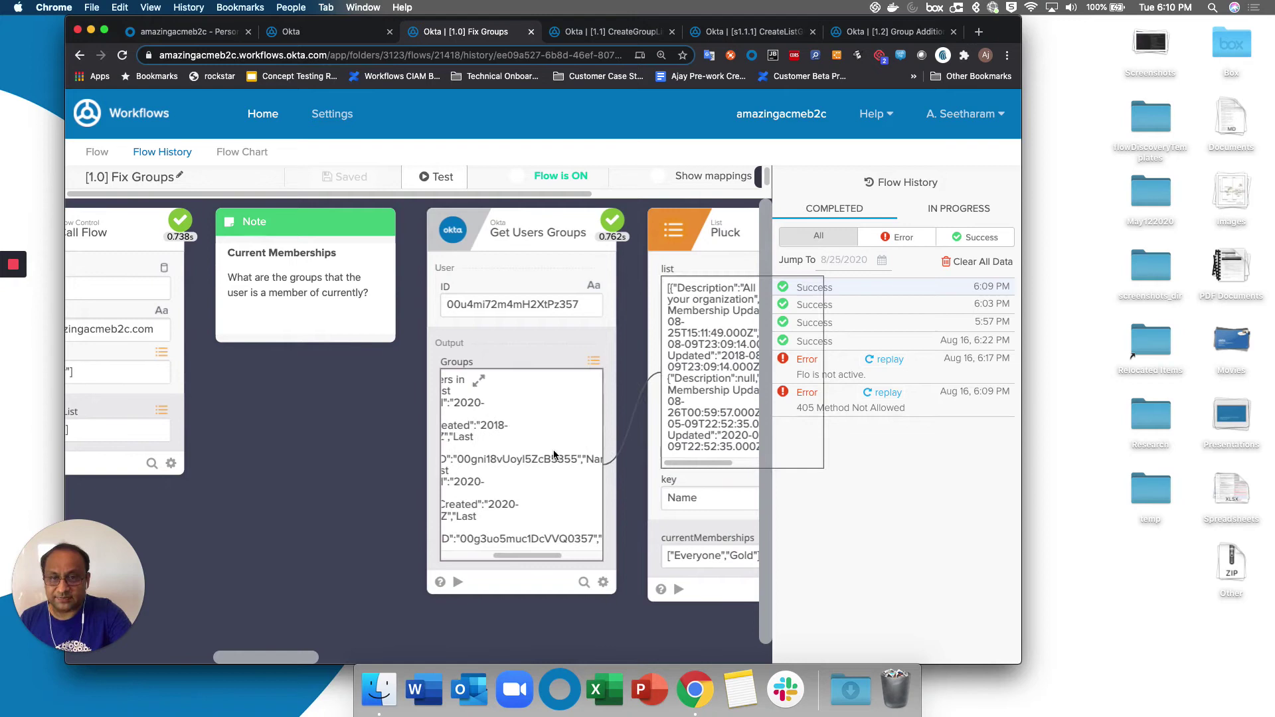
pyautogui.hscroll(1, 632, 454)
pyautogui.hscroll(5, 632, 453)
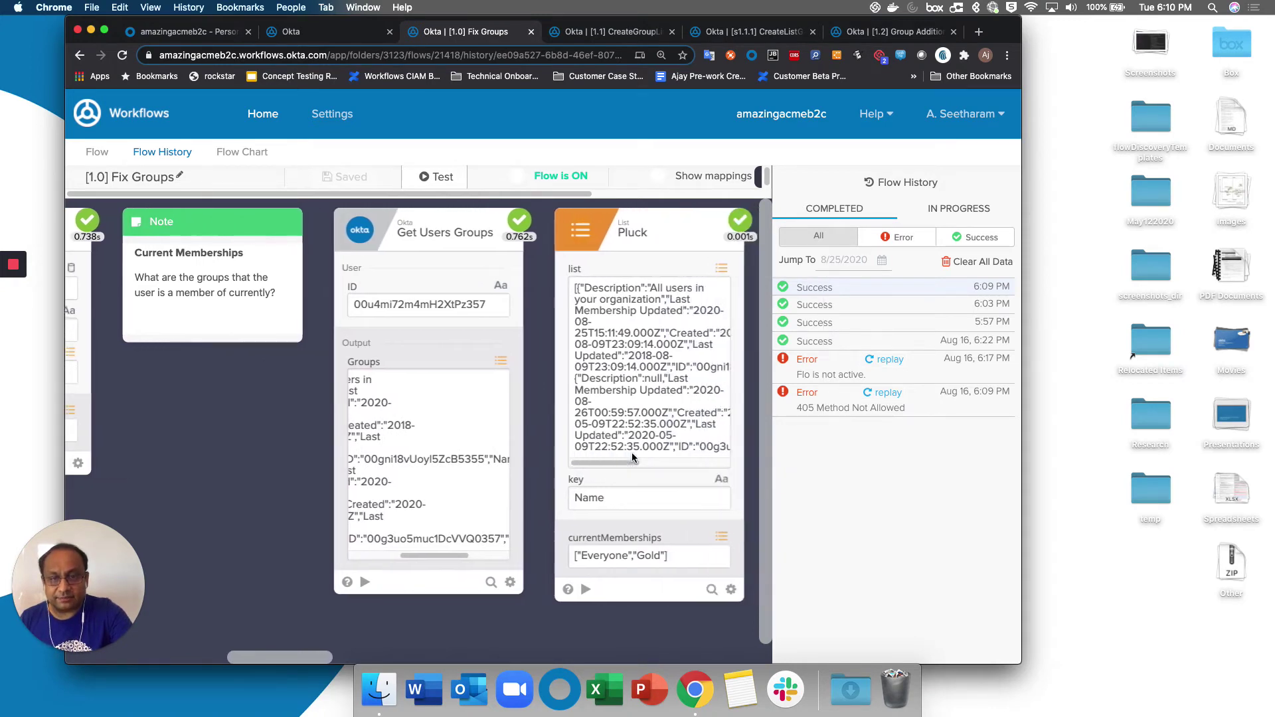
pyautogui.hscroll(-3, 428, 437)
pyautogui.scroll(-1, 429, 440)
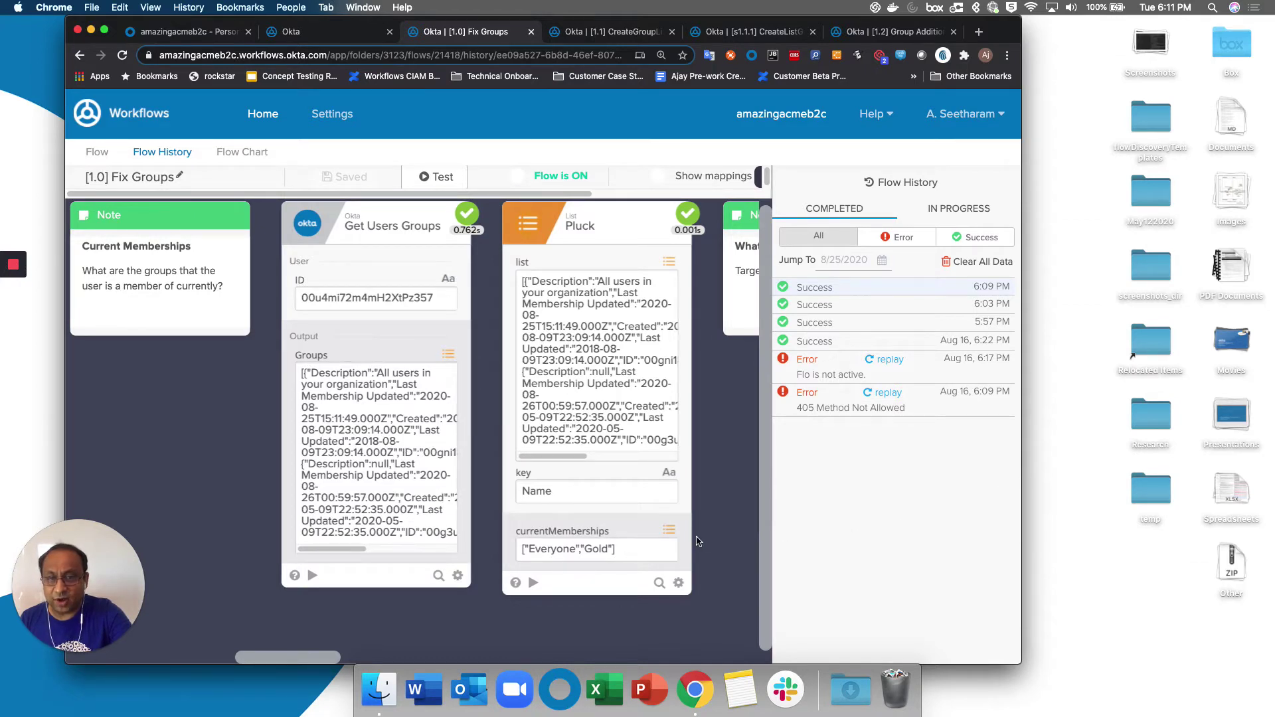
pyautogui.hscroll(10, 697, 542)
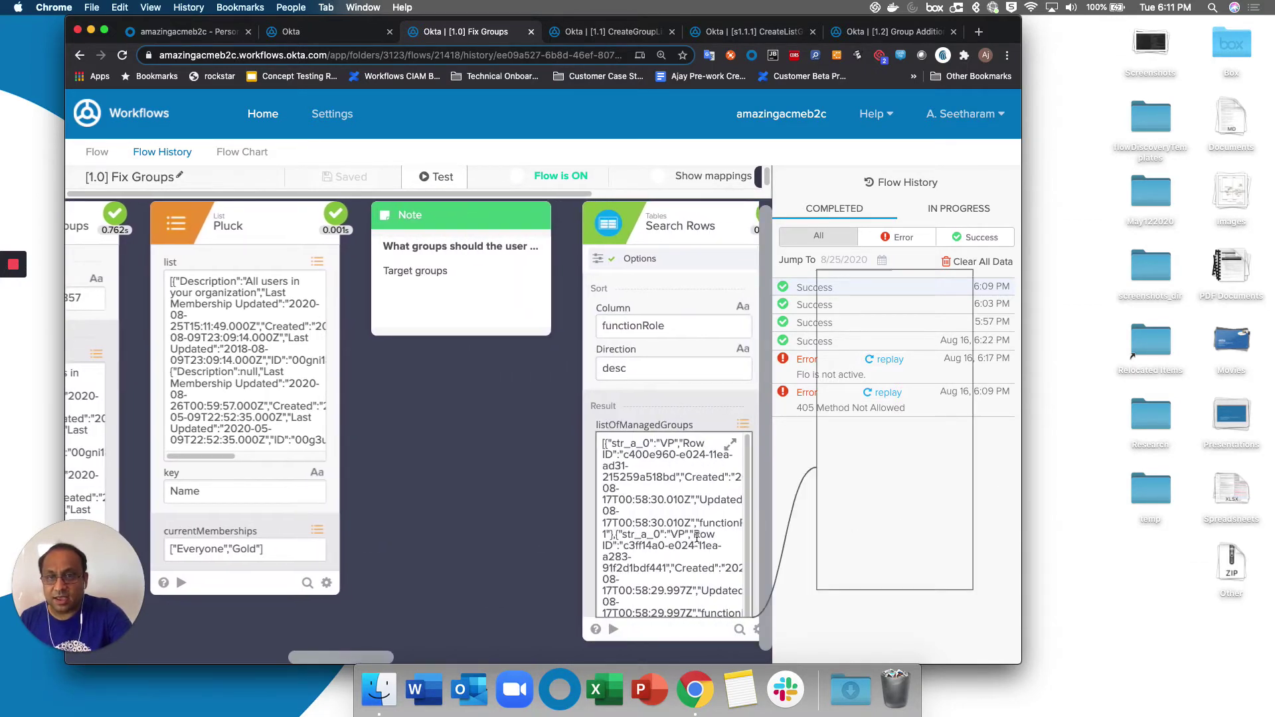
pyautogui.hscroll(3, 696, 538)
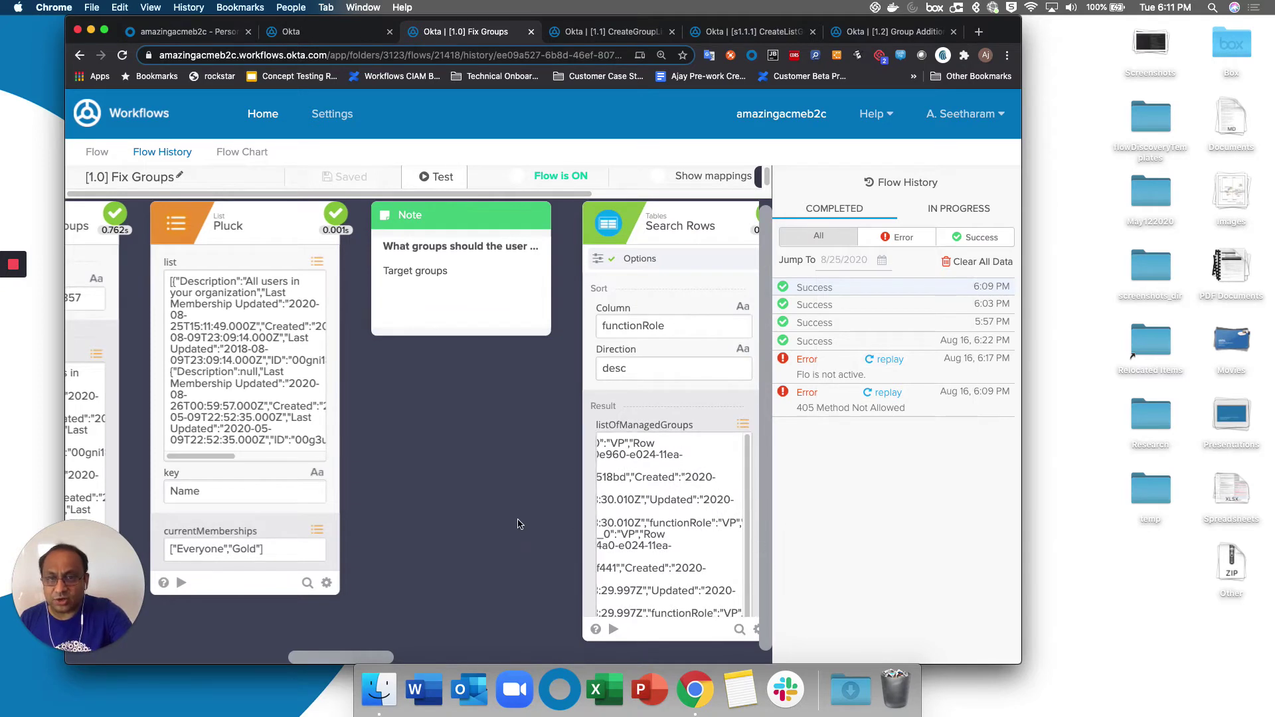
pyautogui.hscroll(6, 519, 524)
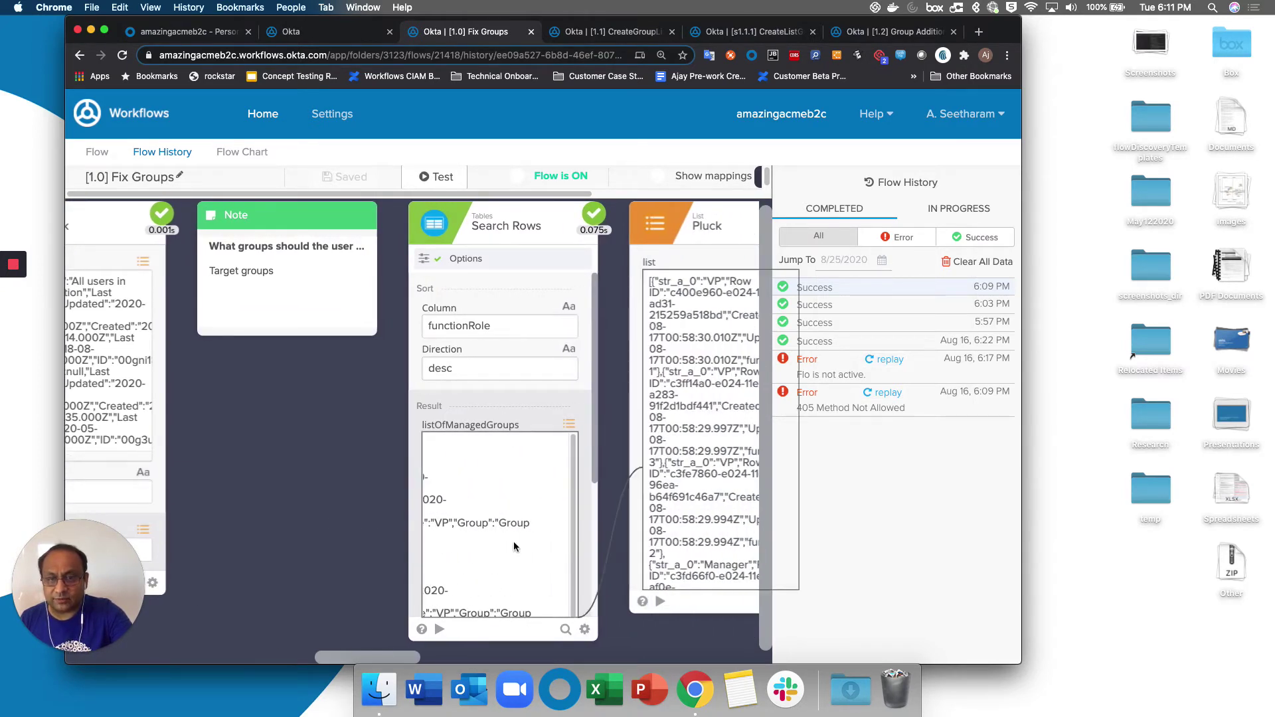
pyautogui.hscroll(5, 328, 556)
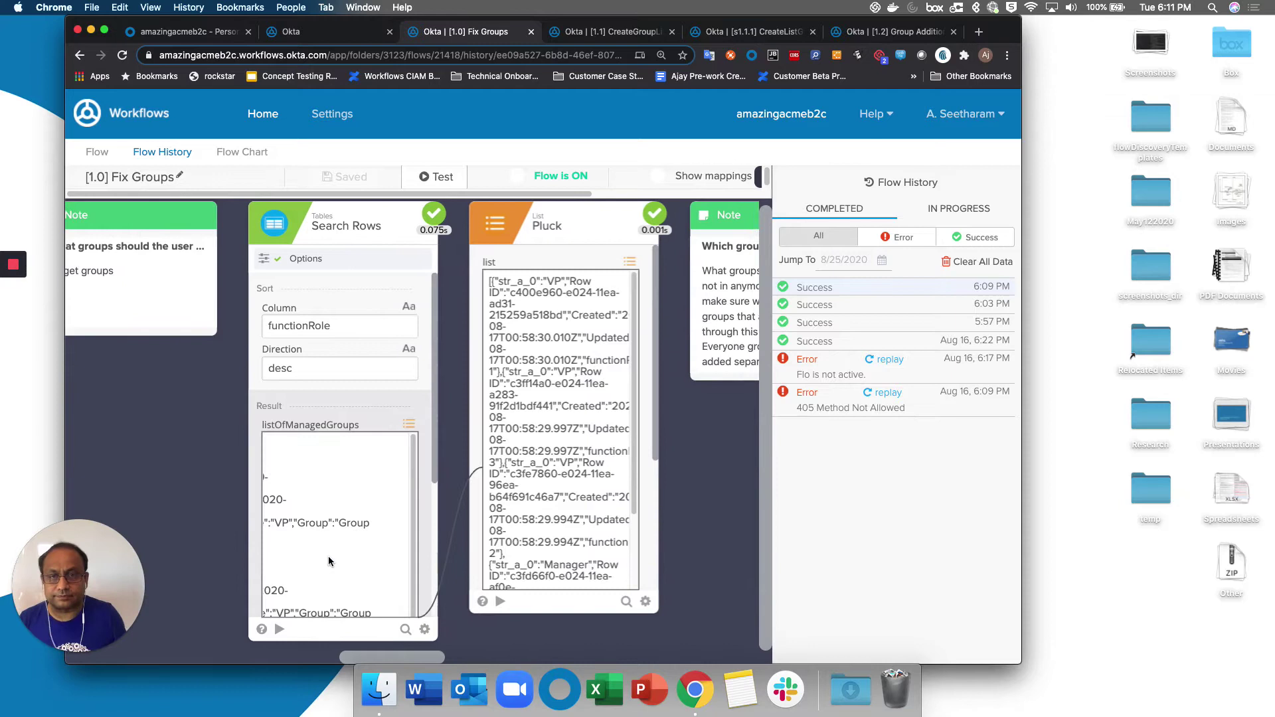
pyautogui.moveTo(351, 658); pyautogui.dragTo(377, 658)
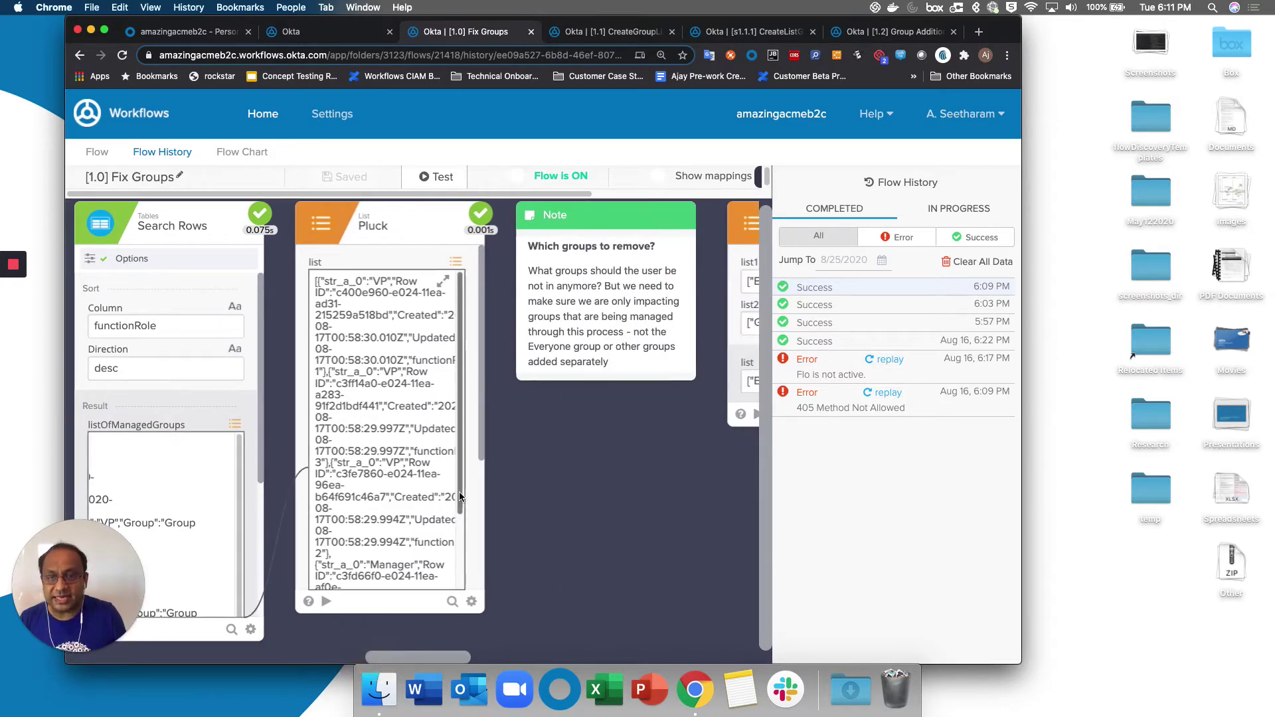
pyautogui.moveTo(440, 656); pyautogui.dragTo(531, 657)
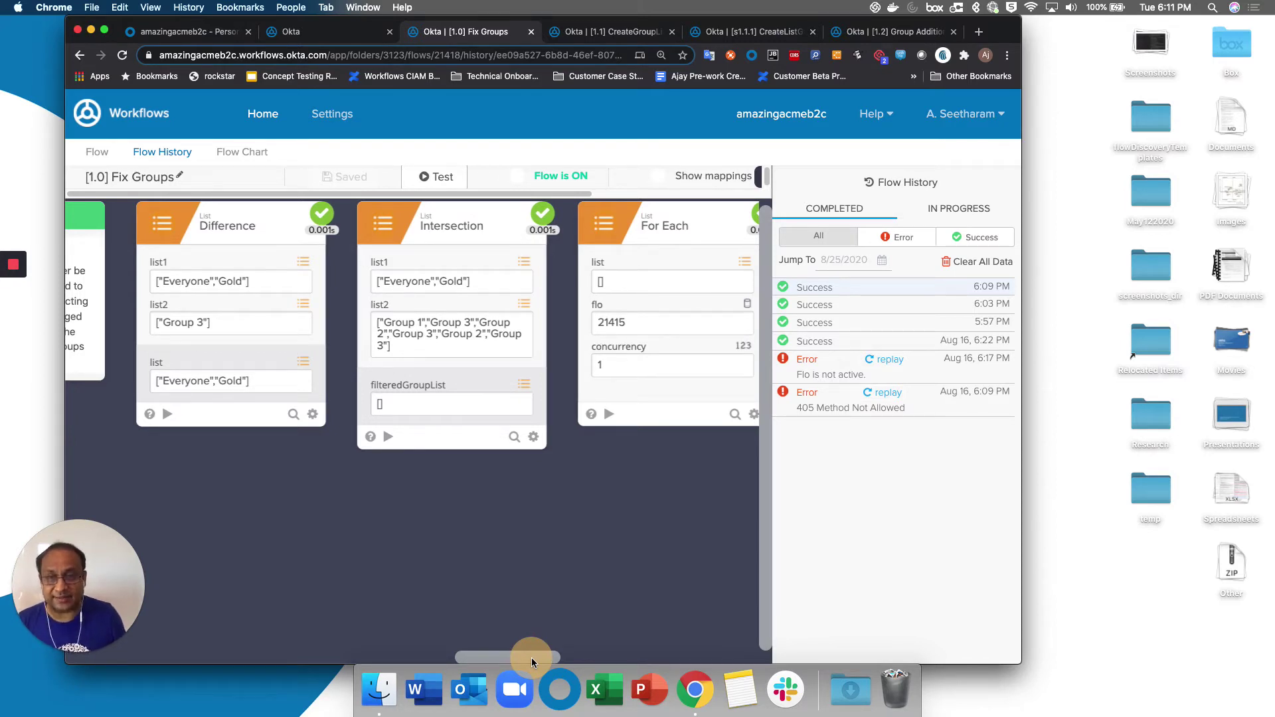
pyautogui.moveTo(531, 657); pyautogui.dragTo(603, 654)
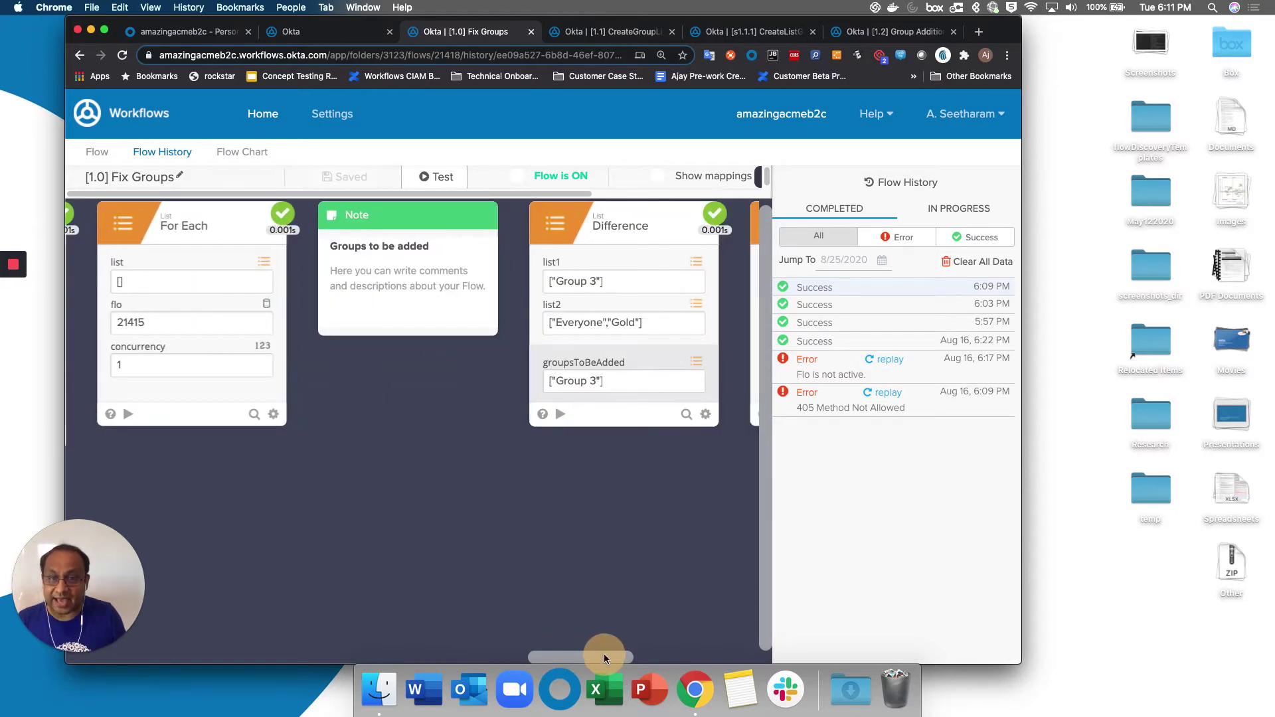
pyautogui.moveTo(603, 655); pyautogui.dragTo(653, 653)
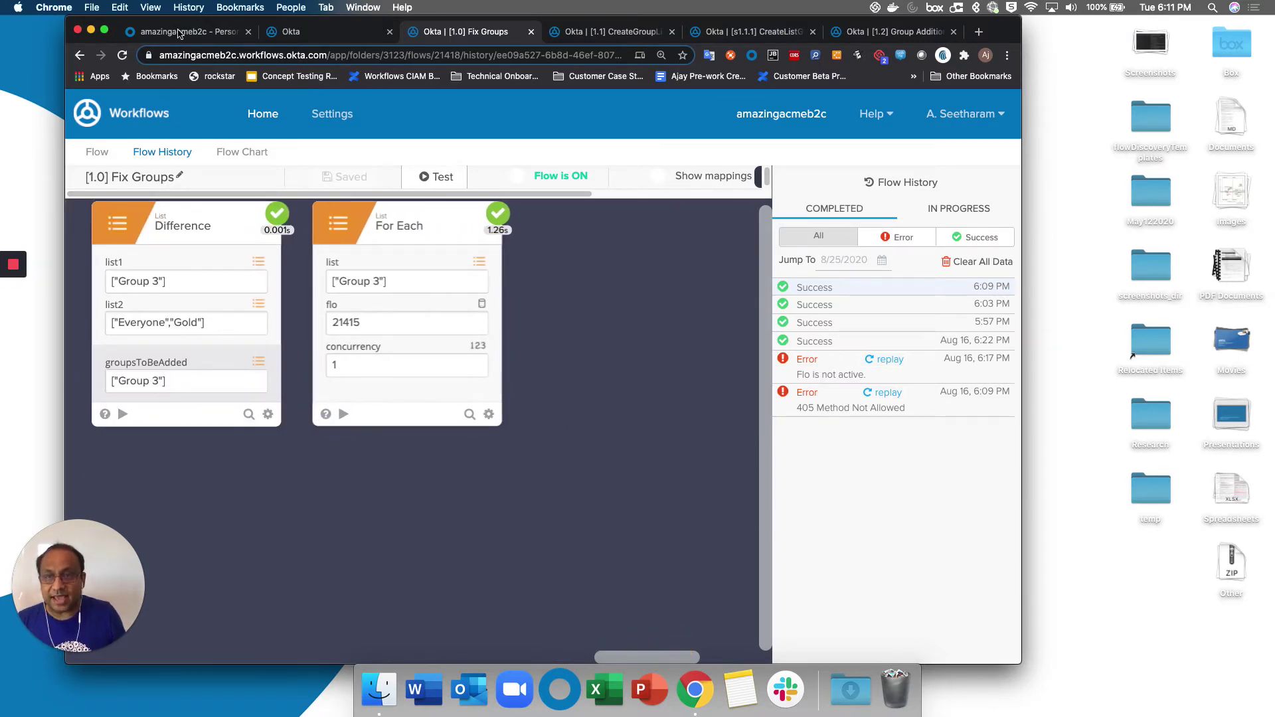
# Reload the test user's Groups tab to confirm they now belong to Group 3.
pyautogui.click(179, 32)
pyautogui.click(306, 274)
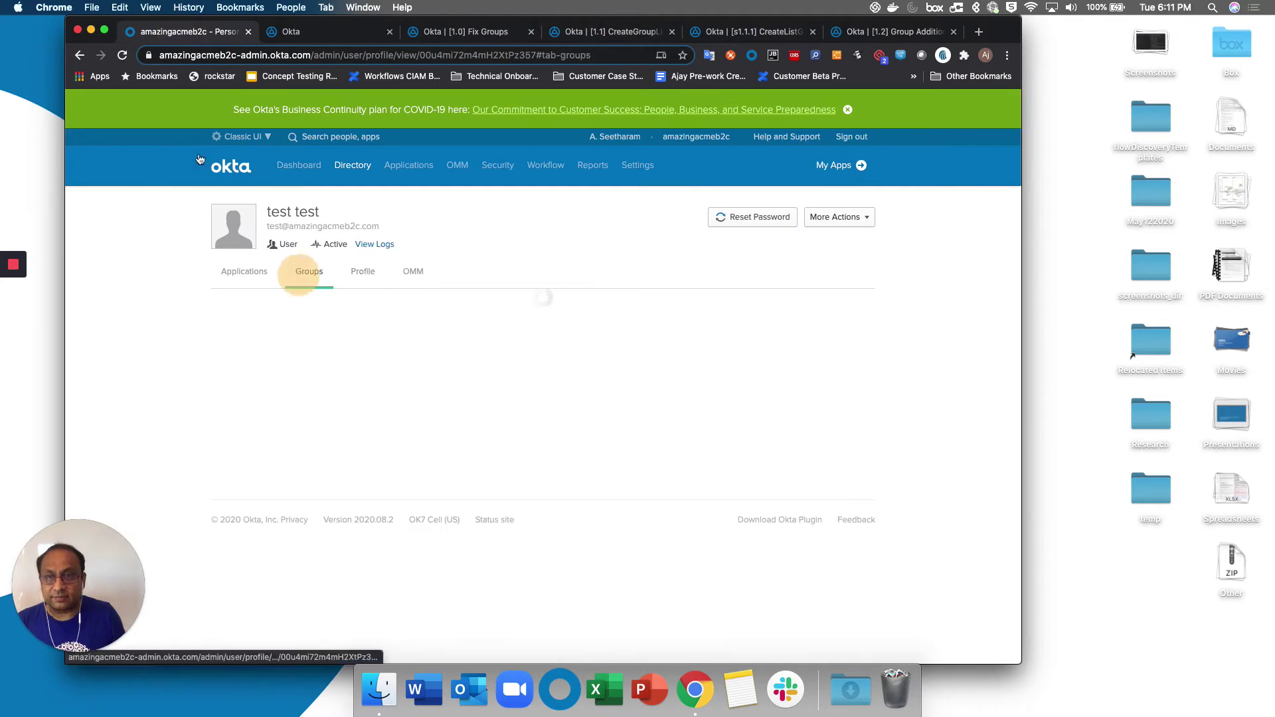
pyautogui.click(122, 56)
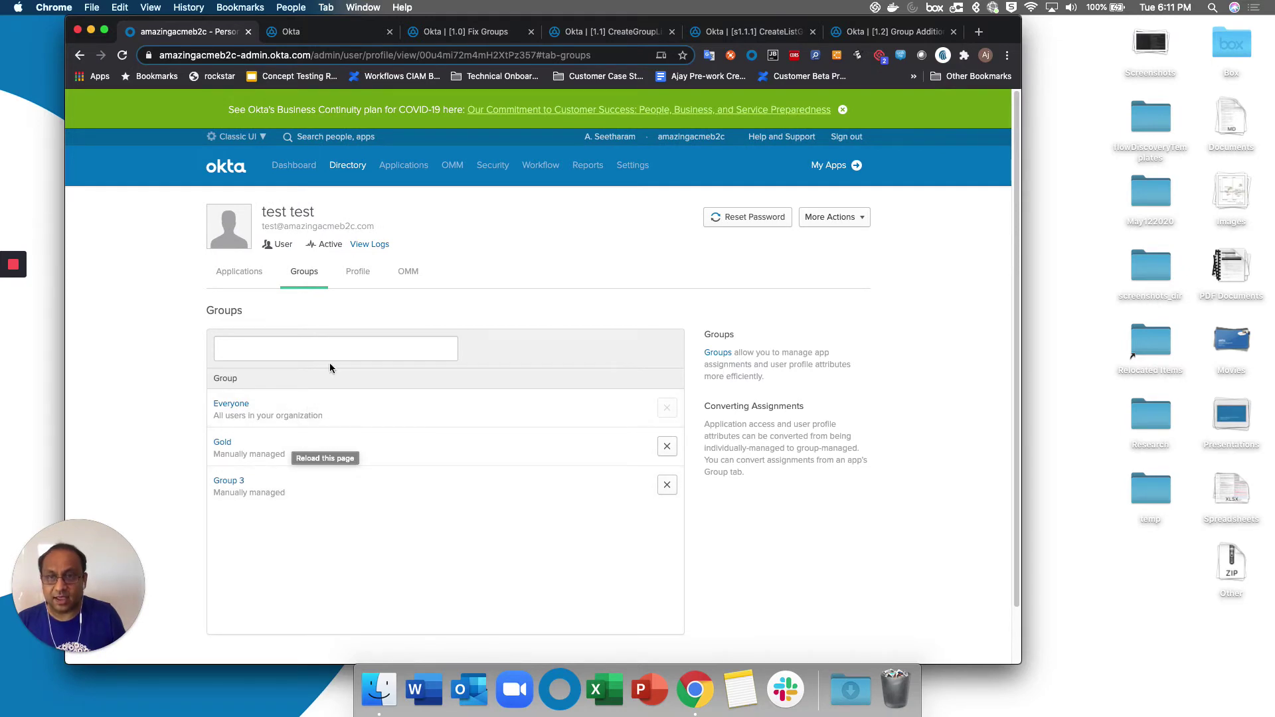
# Change the profile Title from Engineer to Manager and save.
pyautogui.click(368, 275)
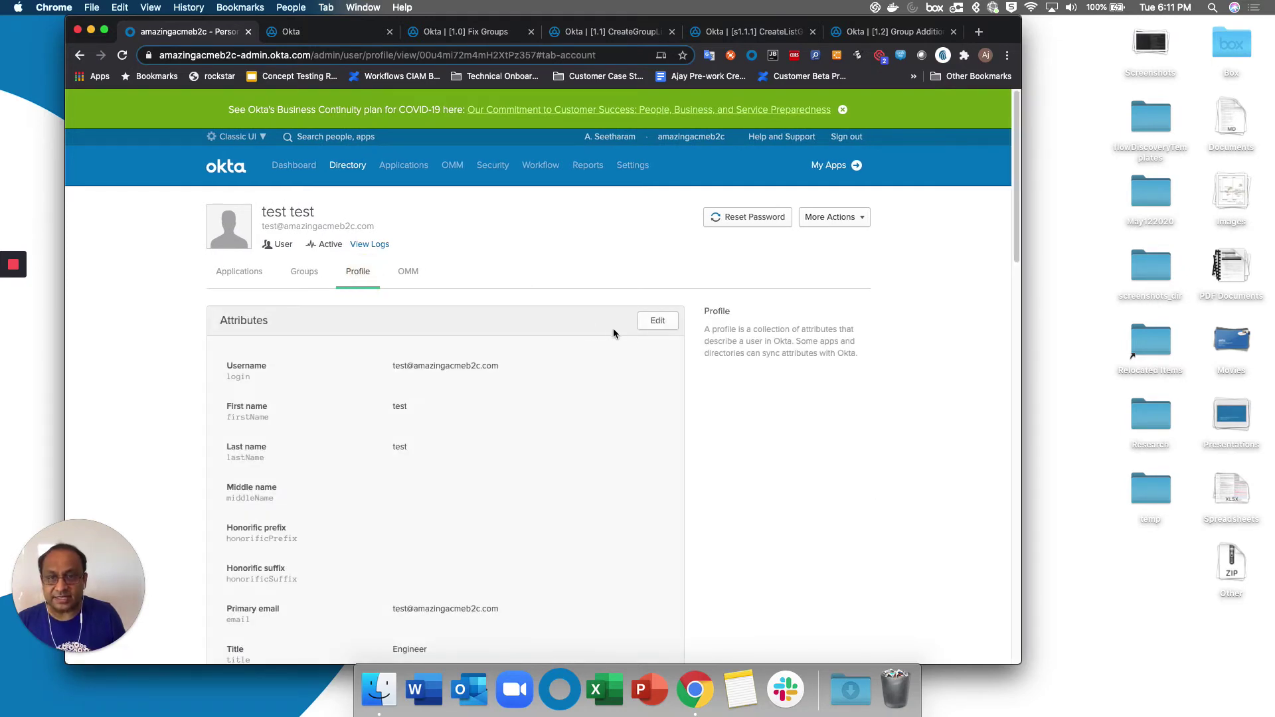
pyautogui.click(656, 321)
pyautogui.scroll(-2, 520, 429)
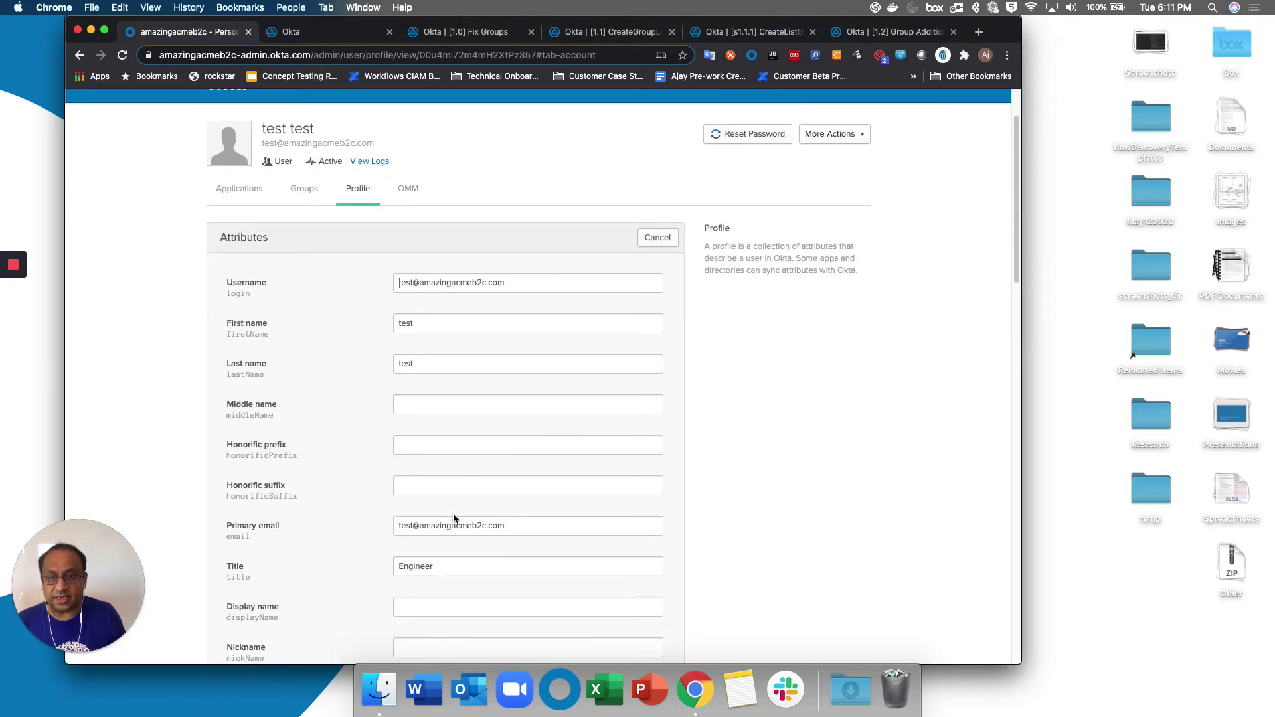
pyautogui.doubleClick(460, 575)
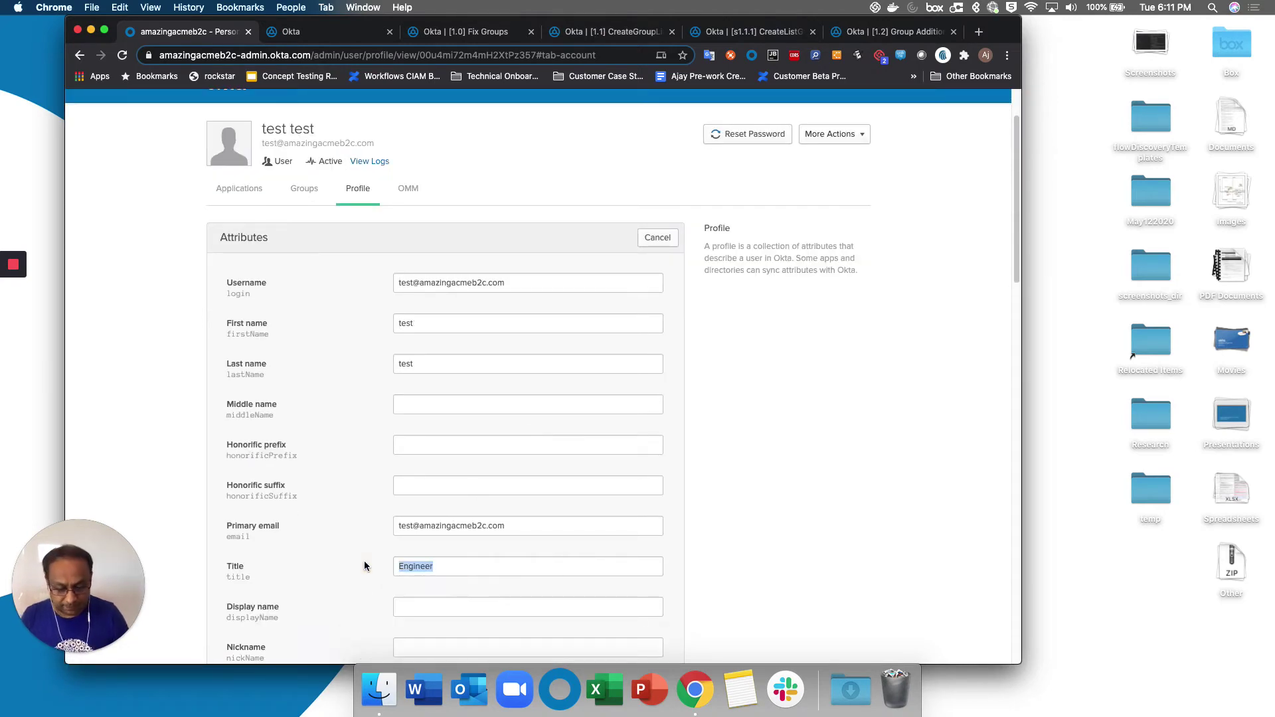
pyautogui.write('Manager')
pyautogui.scroll(-20, 397, 532)
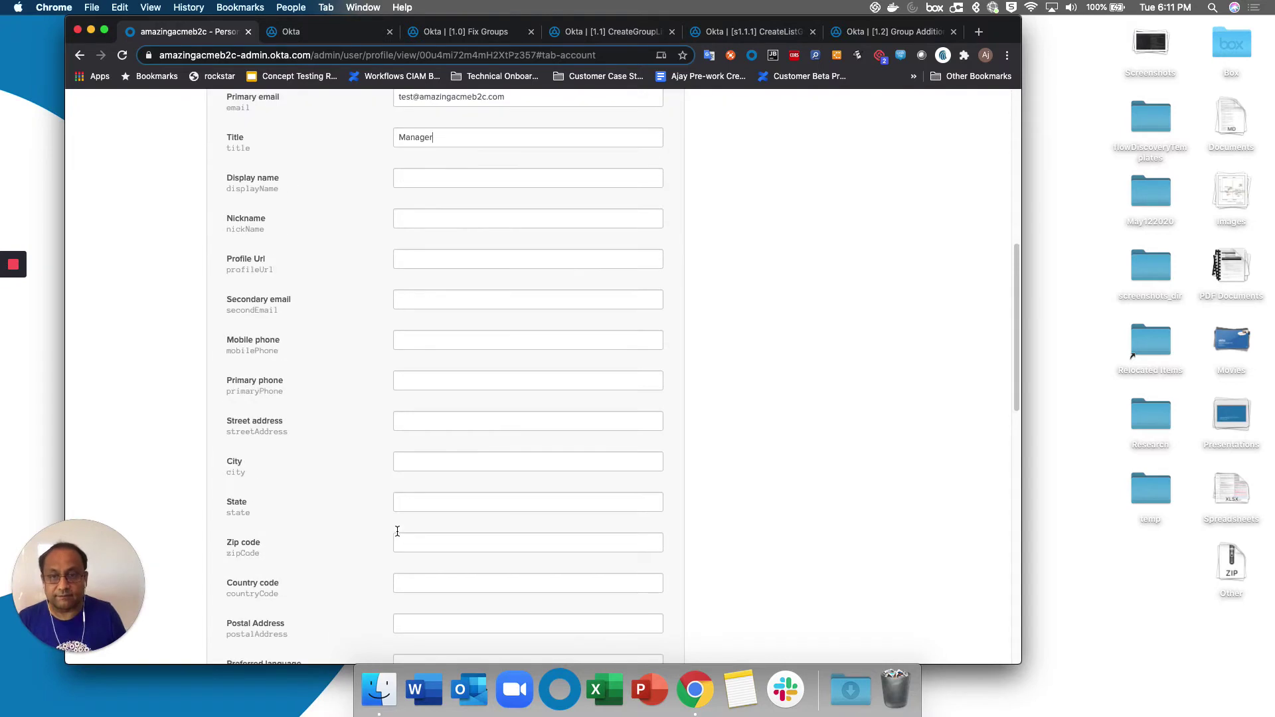
pyautogui.click(560, 508)
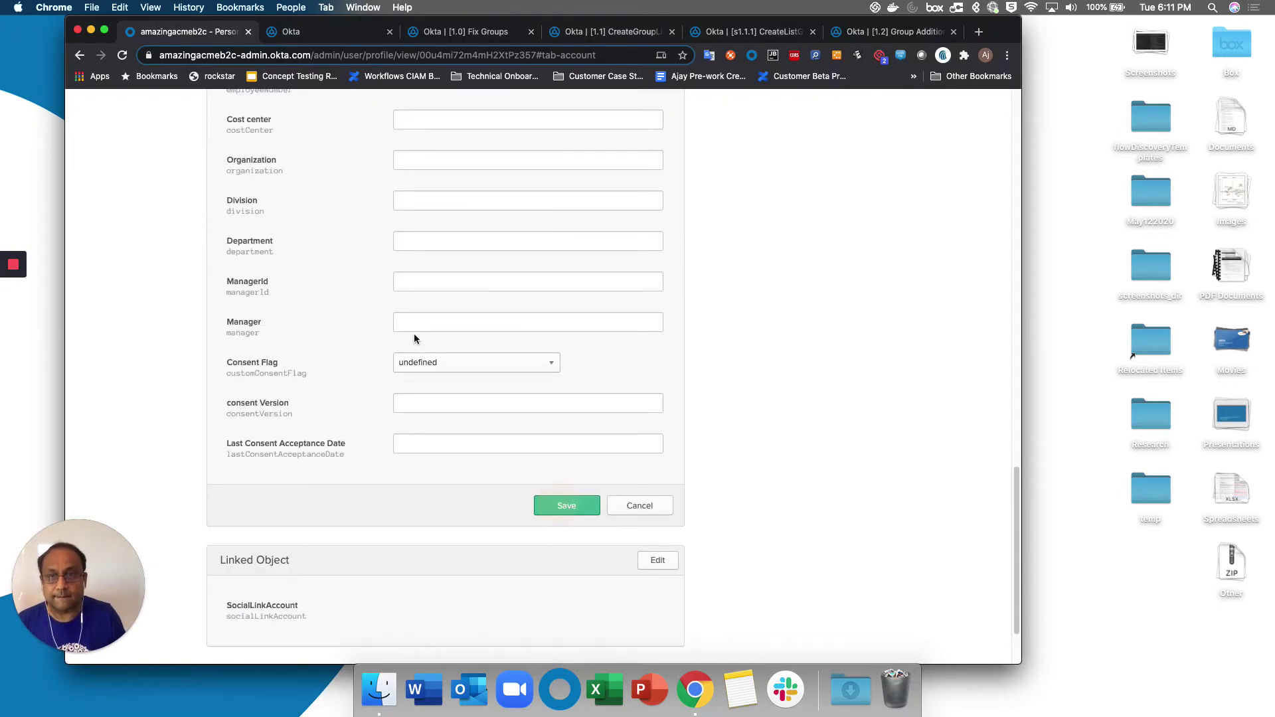
# Check the Group Rules table, then test-run Fix Groups for the test user.
pyautogui.click(325, 39)
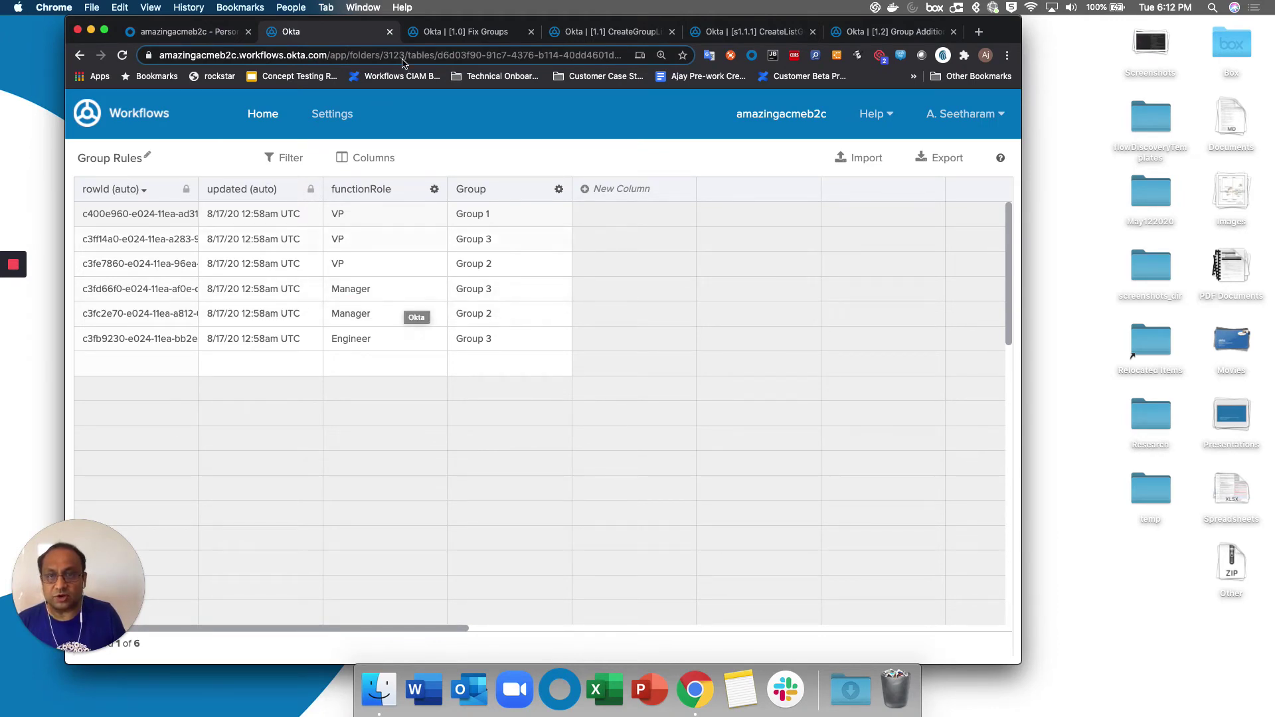
pyautogui.click(453, 33)
pyautogui.click(439, 178)
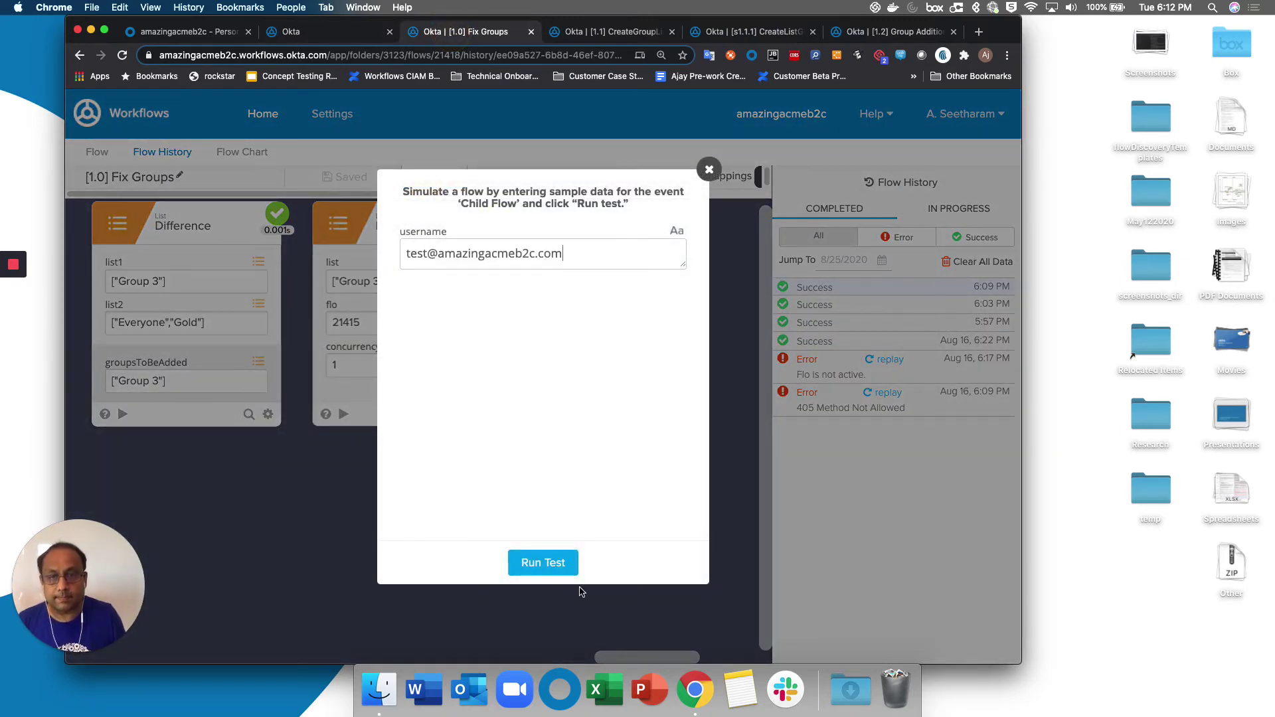
pyautogui.click(518, 563)
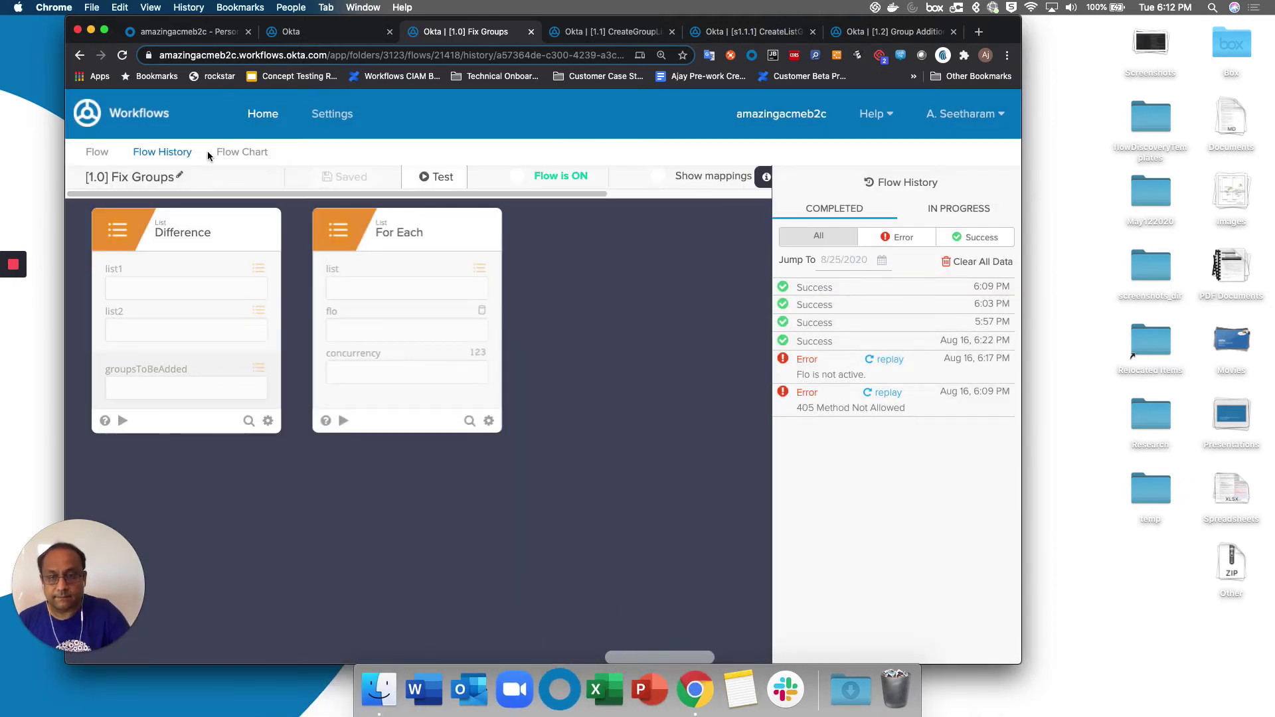
# Refresh Flow History and inspect the new 6:12 PM run, which adds Group 2.
pyautogui.click(155, 149)
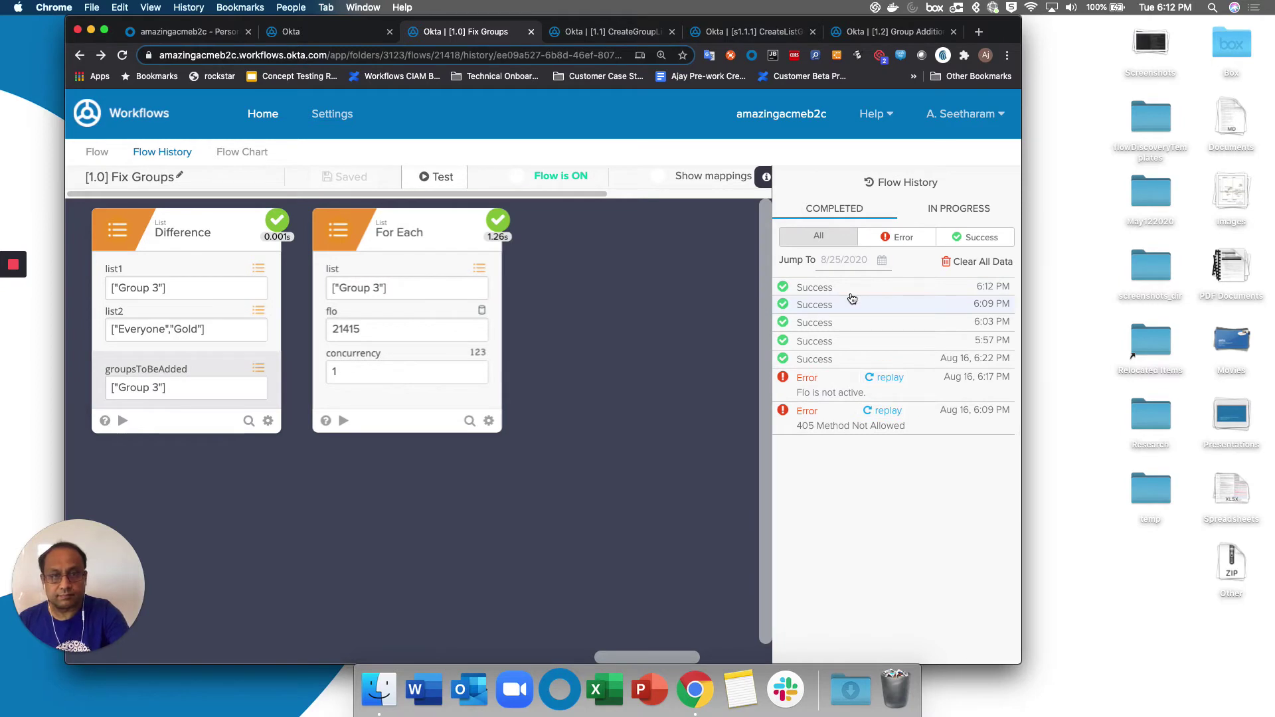
pyautogui.click(871, 301)
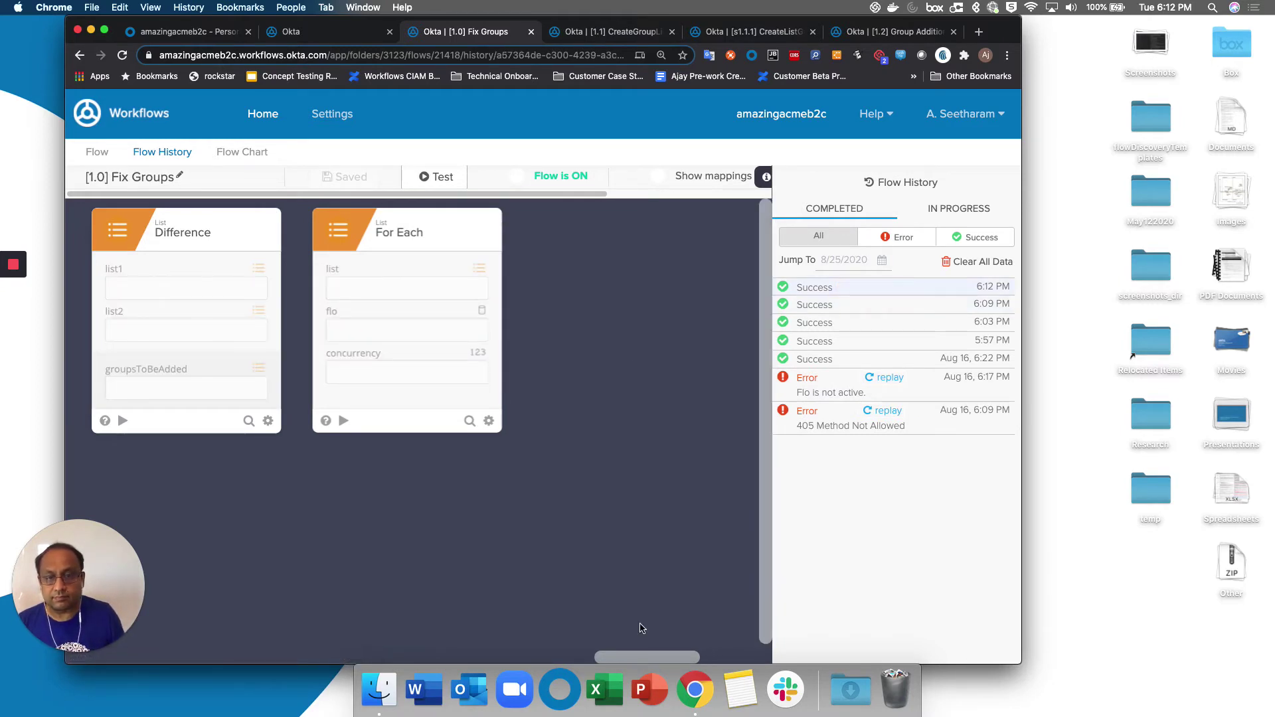
pyautogui.moveTo(647, 655); pyautogui.dragTo(636, 639)
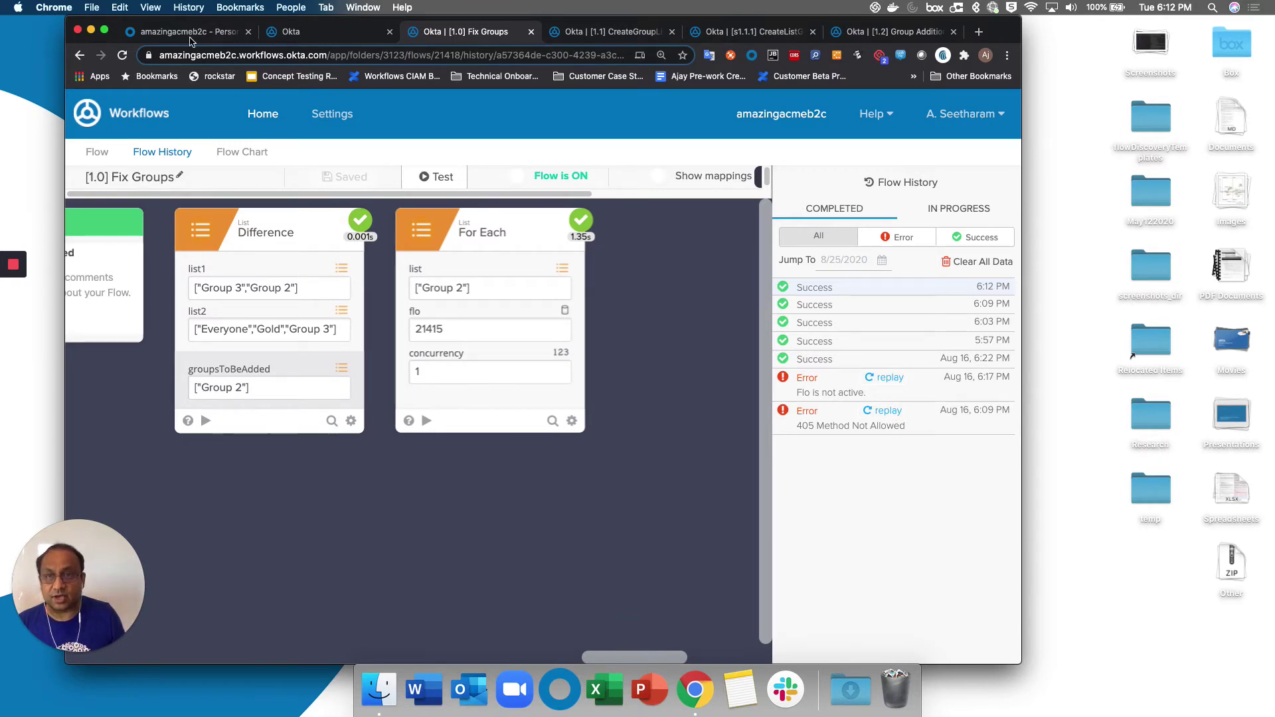
pyautogui.click(189, 32)
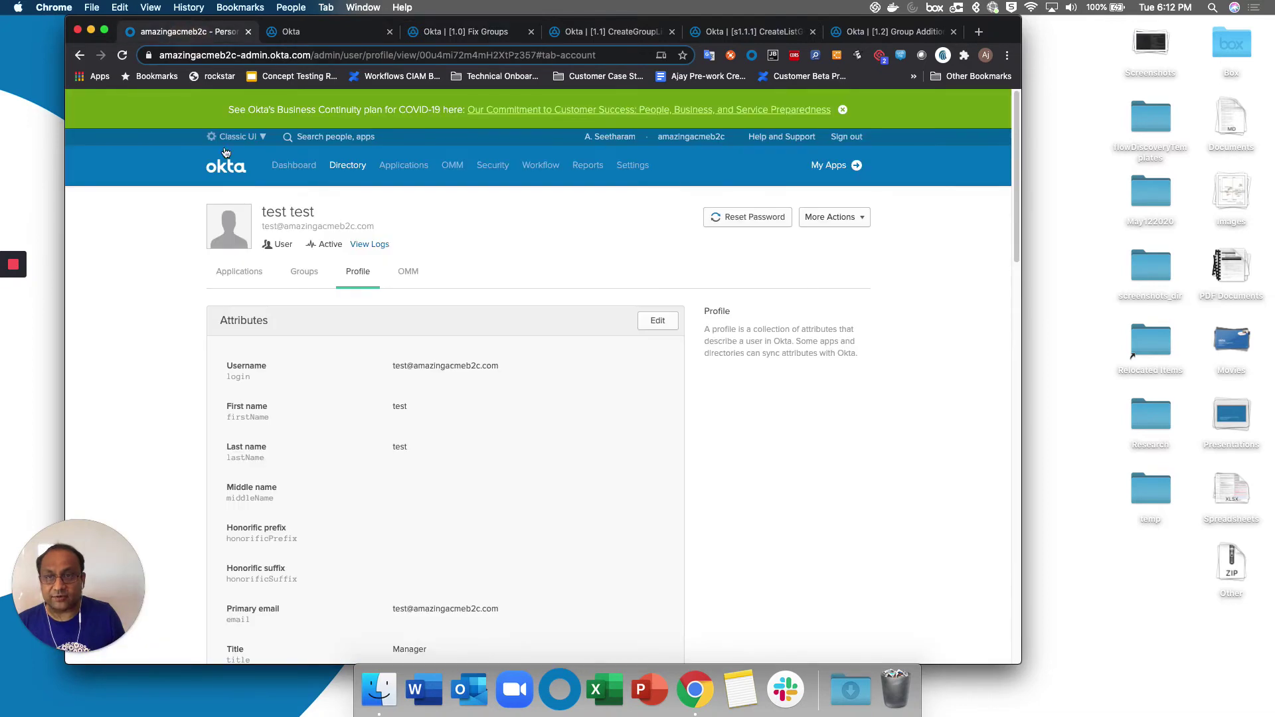
# Confirm Group 2 membership, then change the Title from Manager to VP and save.
pyautogui.click(313, 269)
pyautogui.click(123, 55)
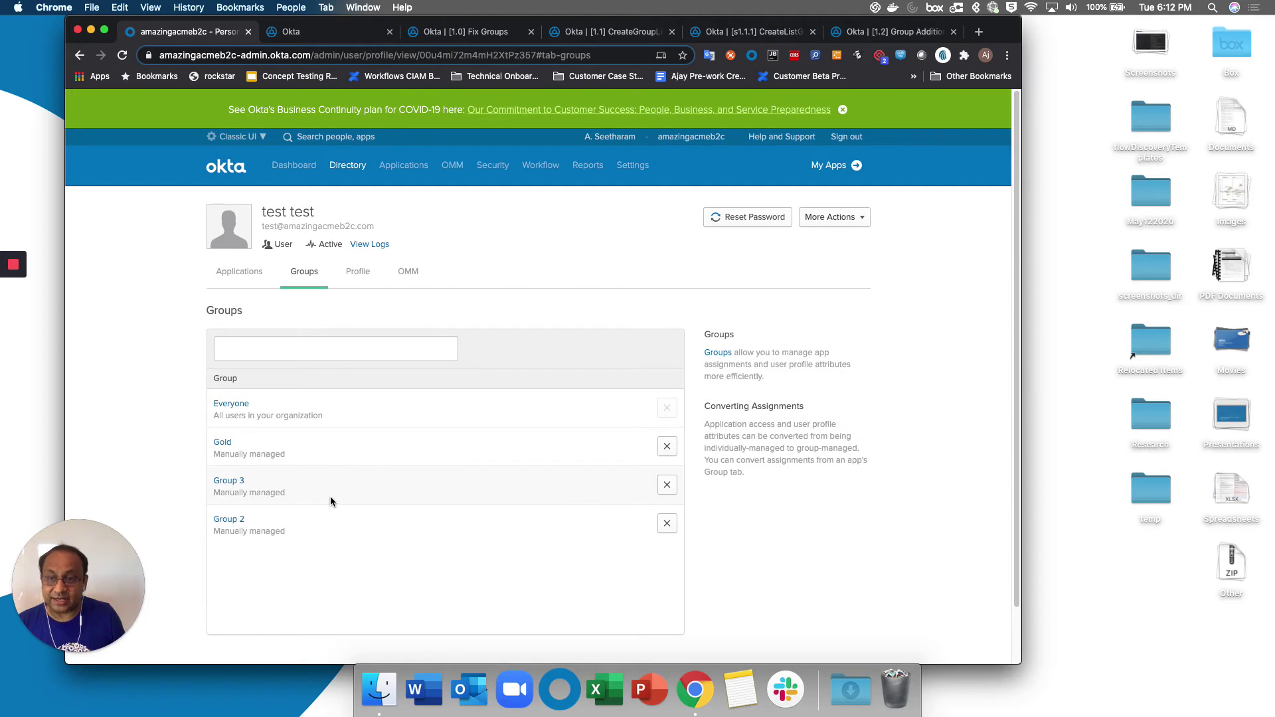
pyautogui.click(360, 272)
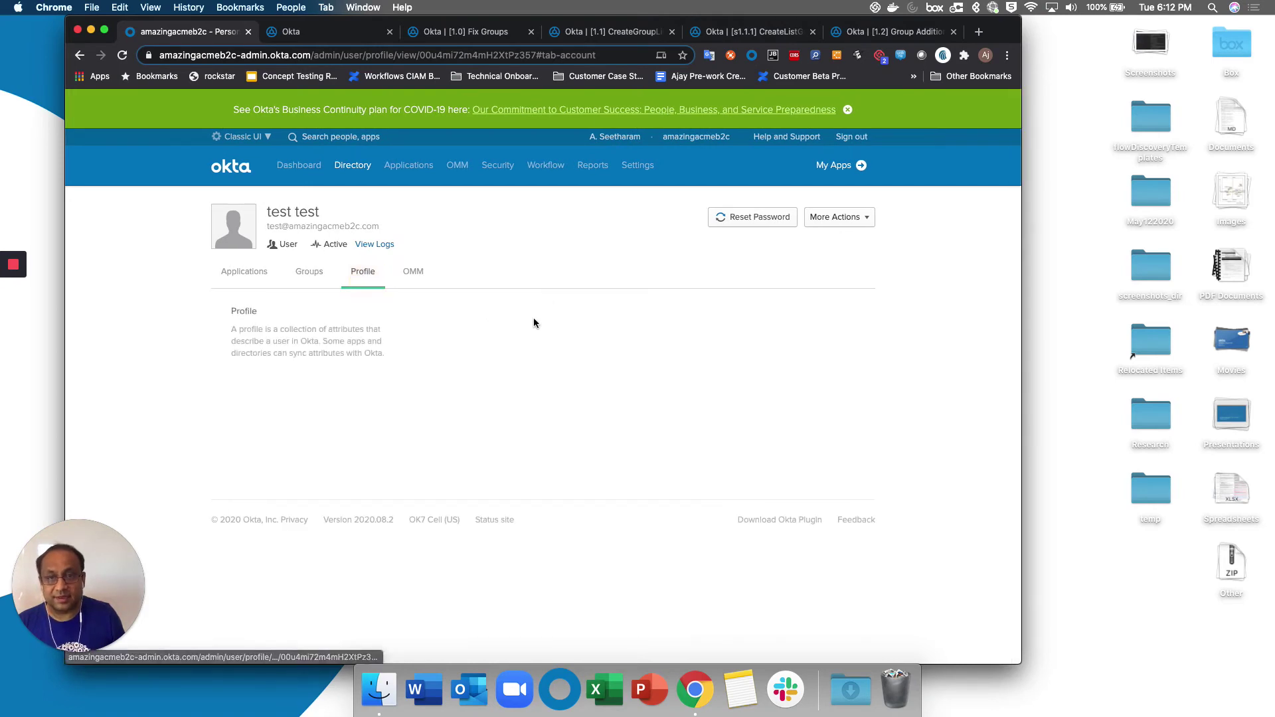
pyautogui.click(657, 320)
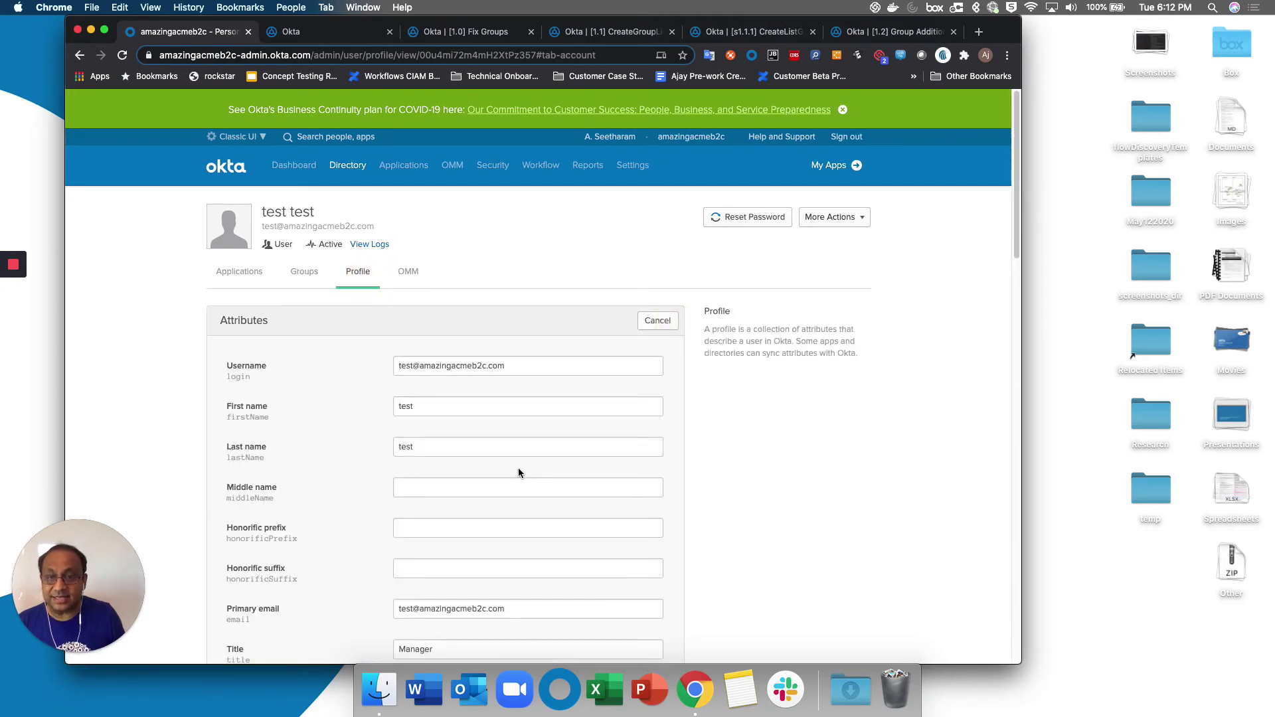
pyautogui.moveTo(440, 647); pyautogui.dragTo(371, 642)
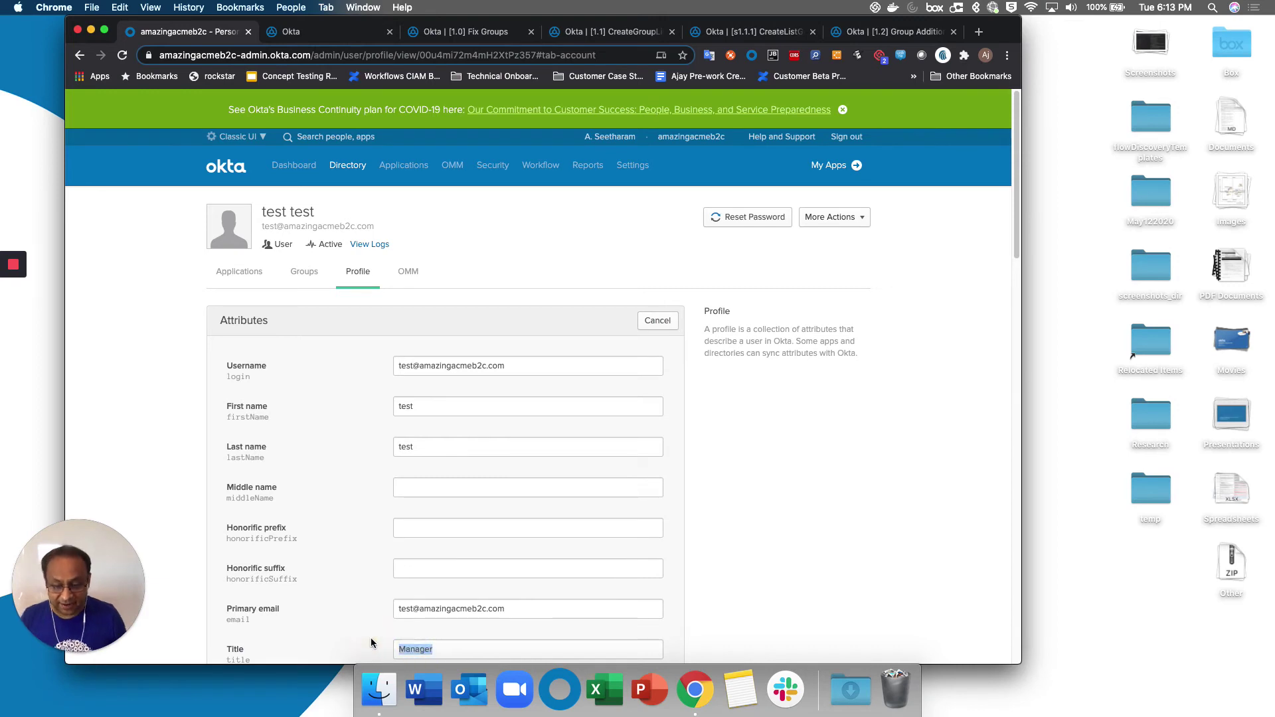
pyautogui.write('VP')
pyautogui.scroll(-20, 376, 586)
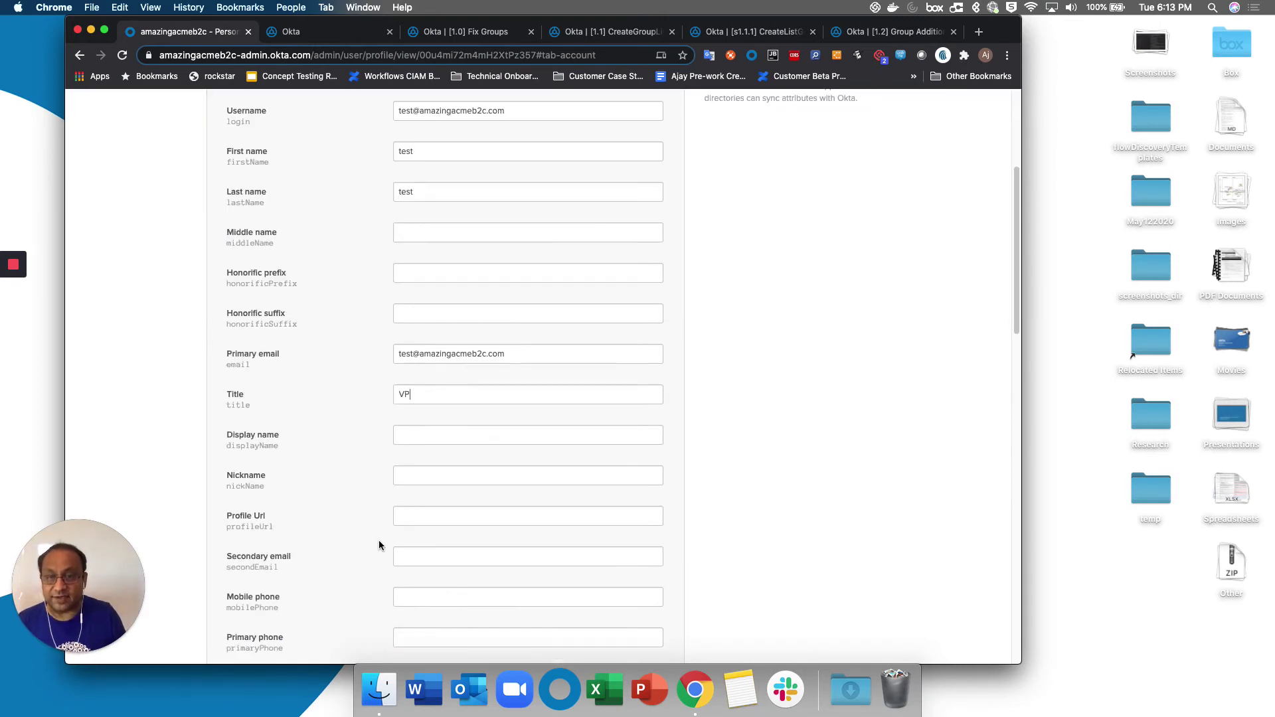
pyautogui.click(562, 502)
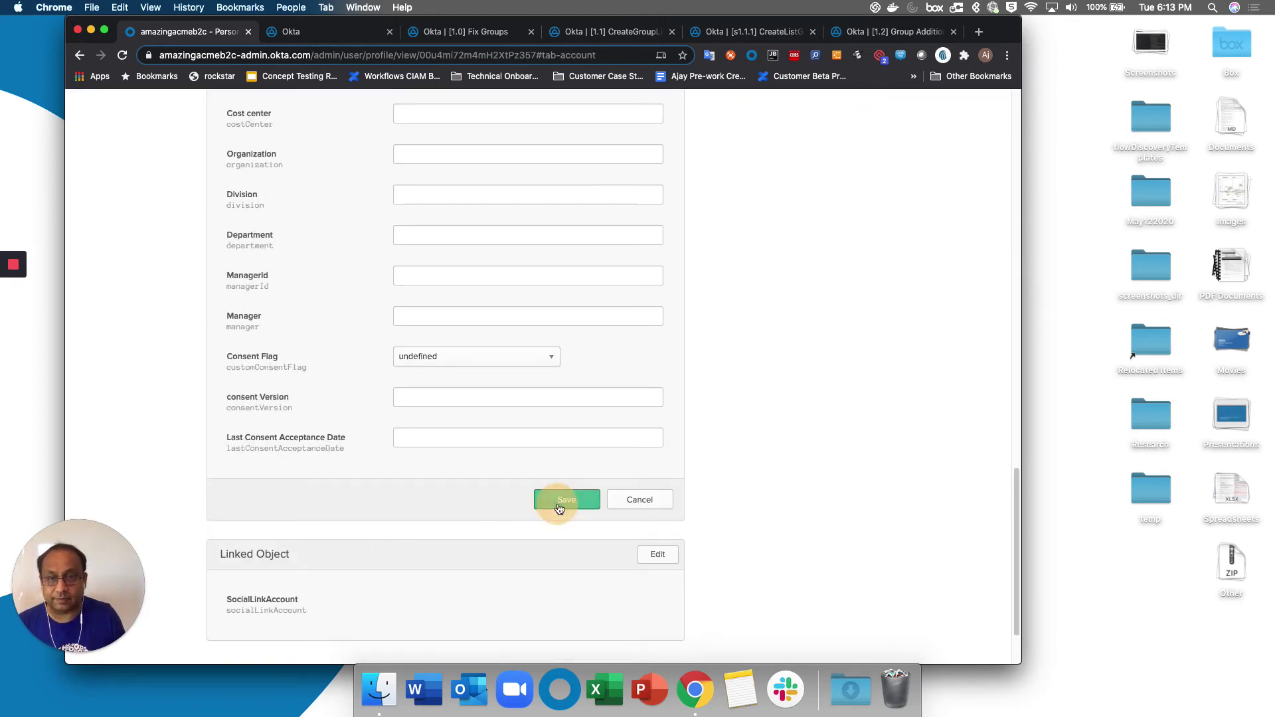
pyautogui.click(474, 32)
# Test-run Fix Groups with the test user's username and open the 6:13 PM run adding Group 1.
pyautogui.click(434, 177)
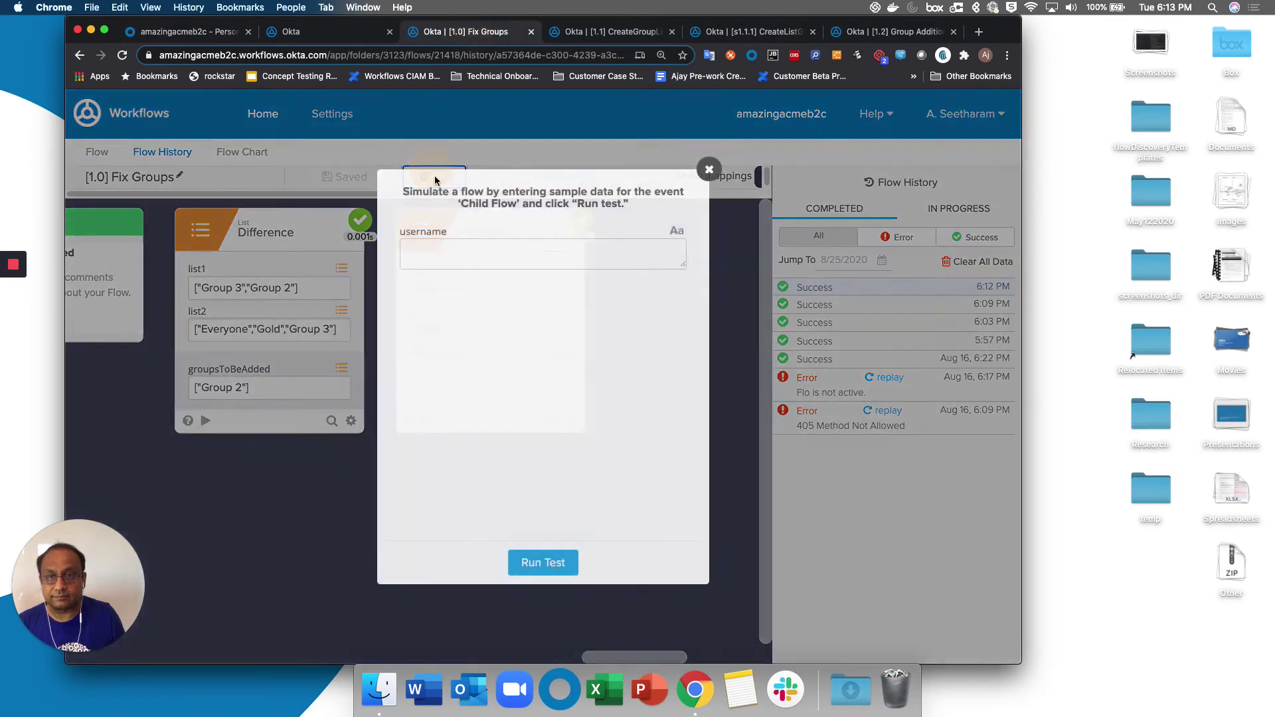
pyautogui.click(411, 261)
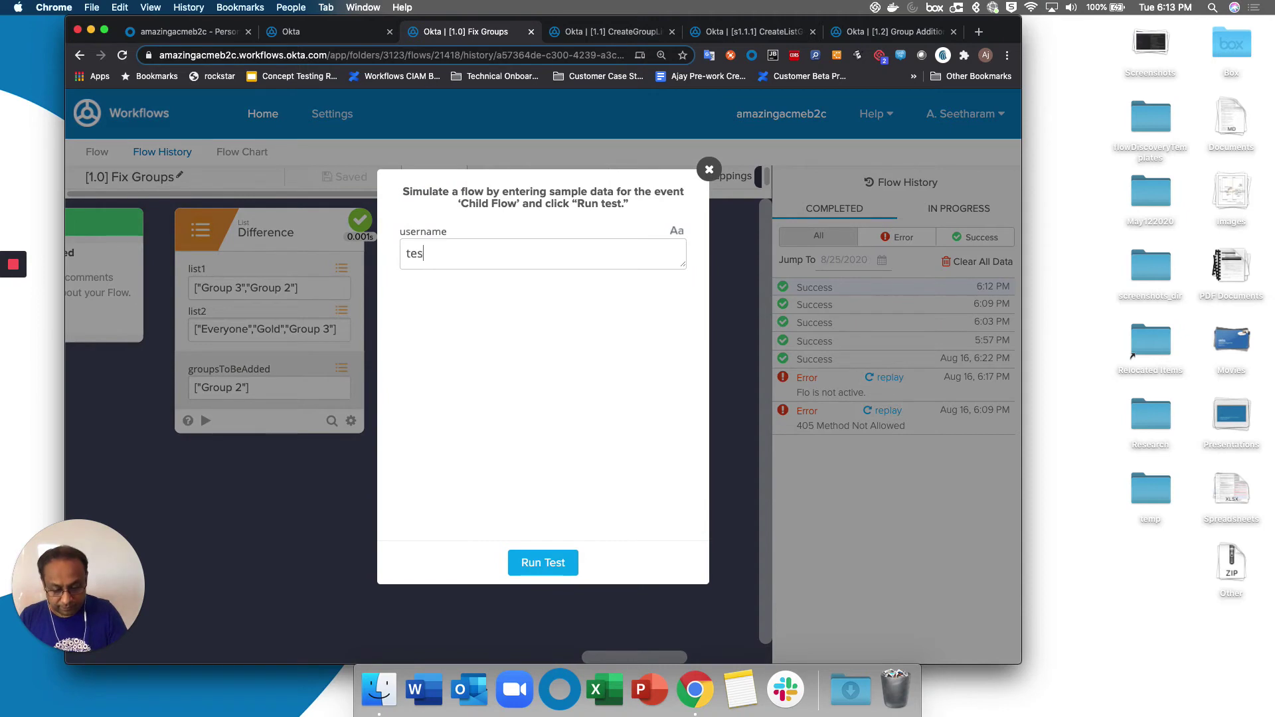
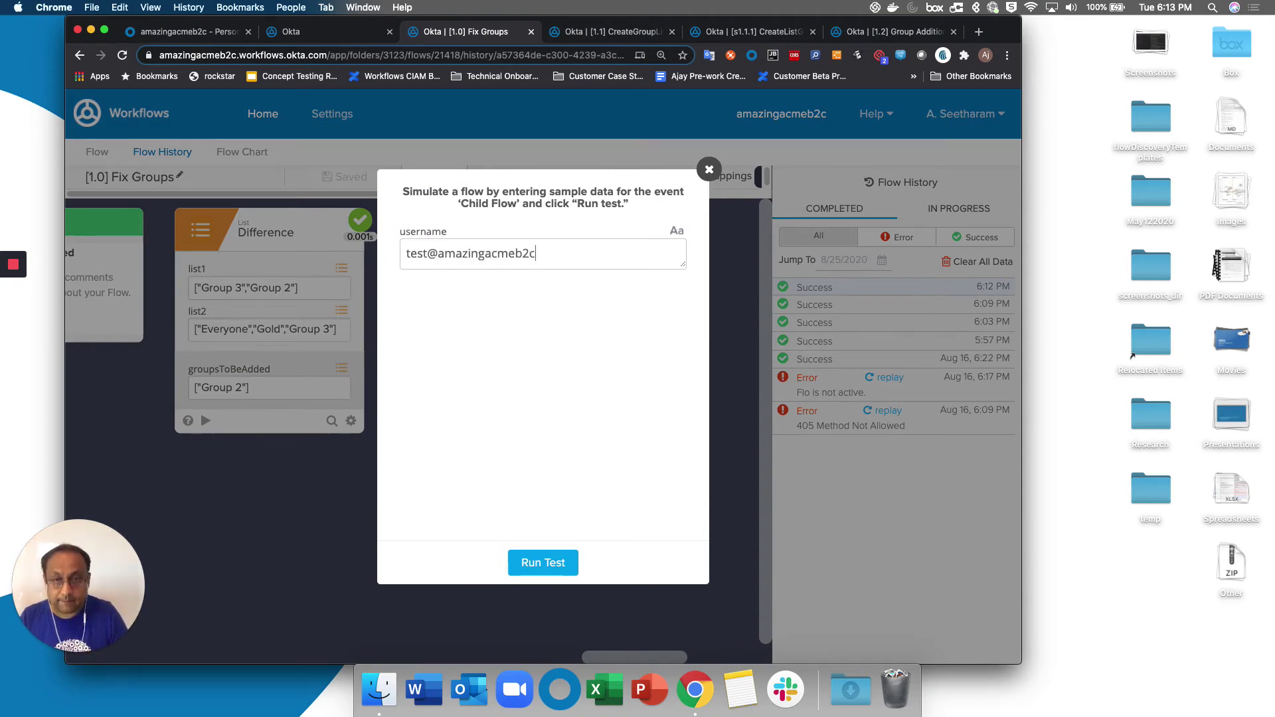
pyautogui.click(559, 564)
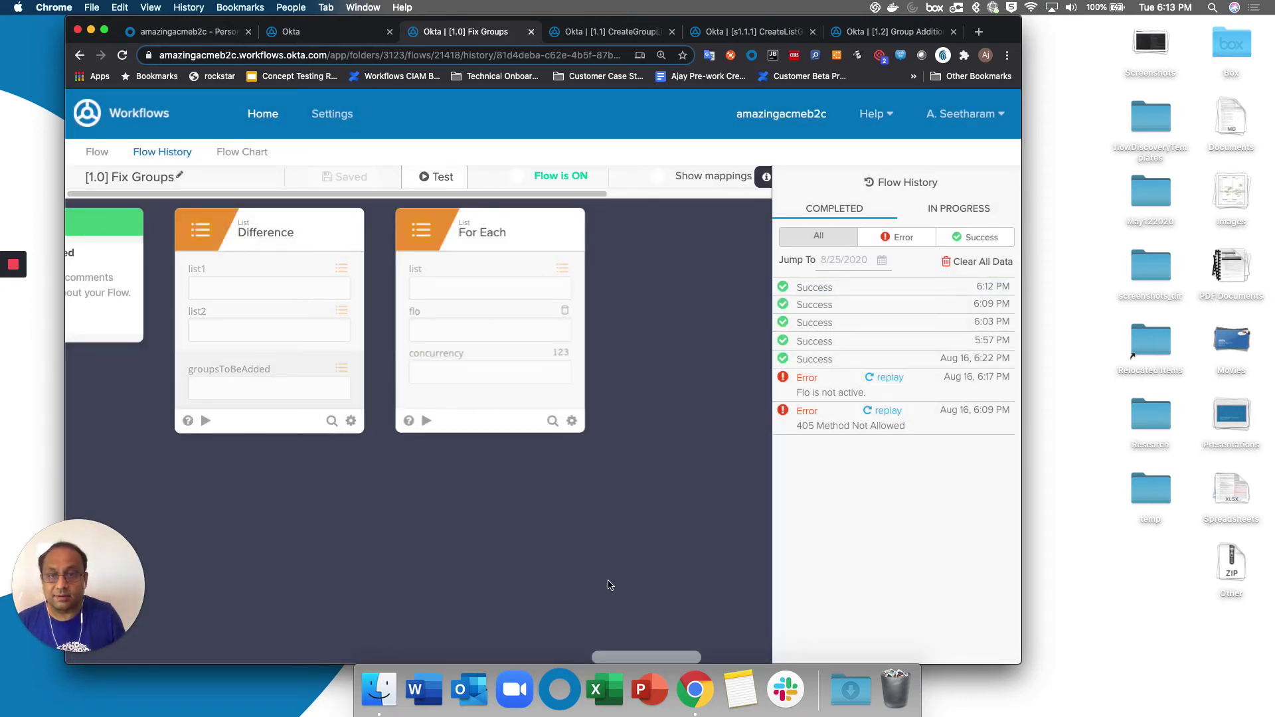
pyautogui.click(824, 290)
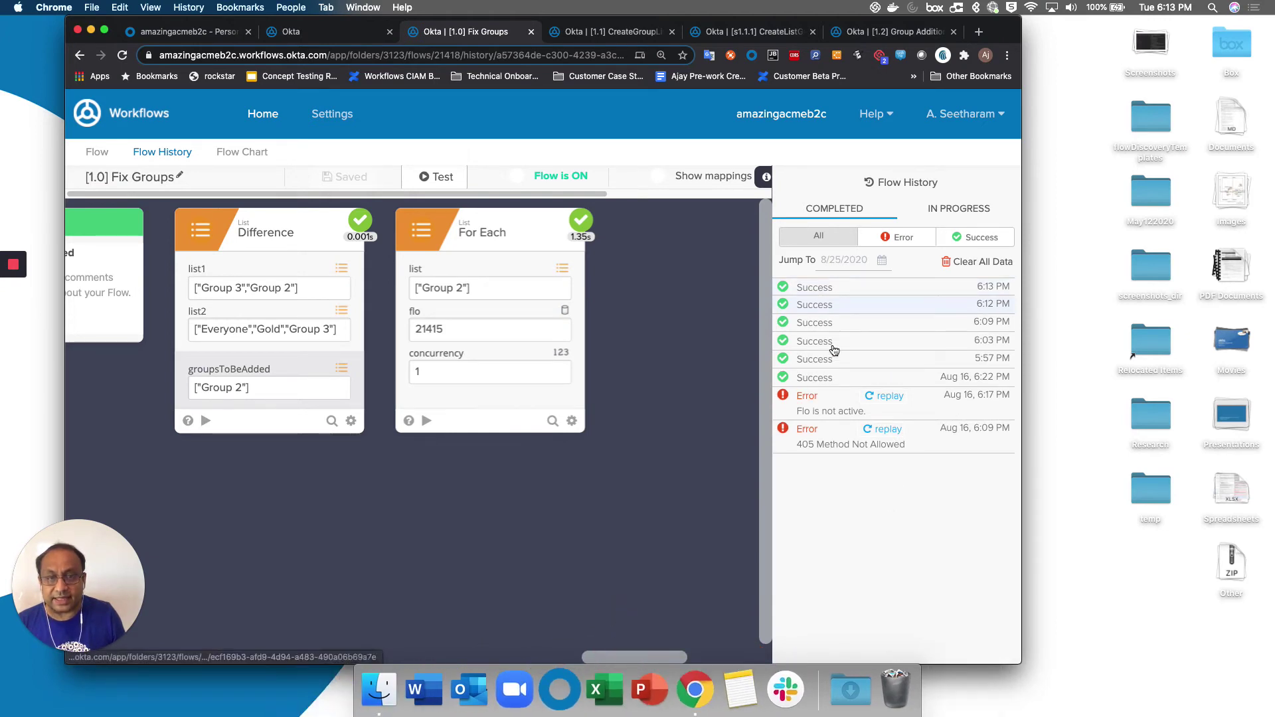
pyautogui.click(831, 287)
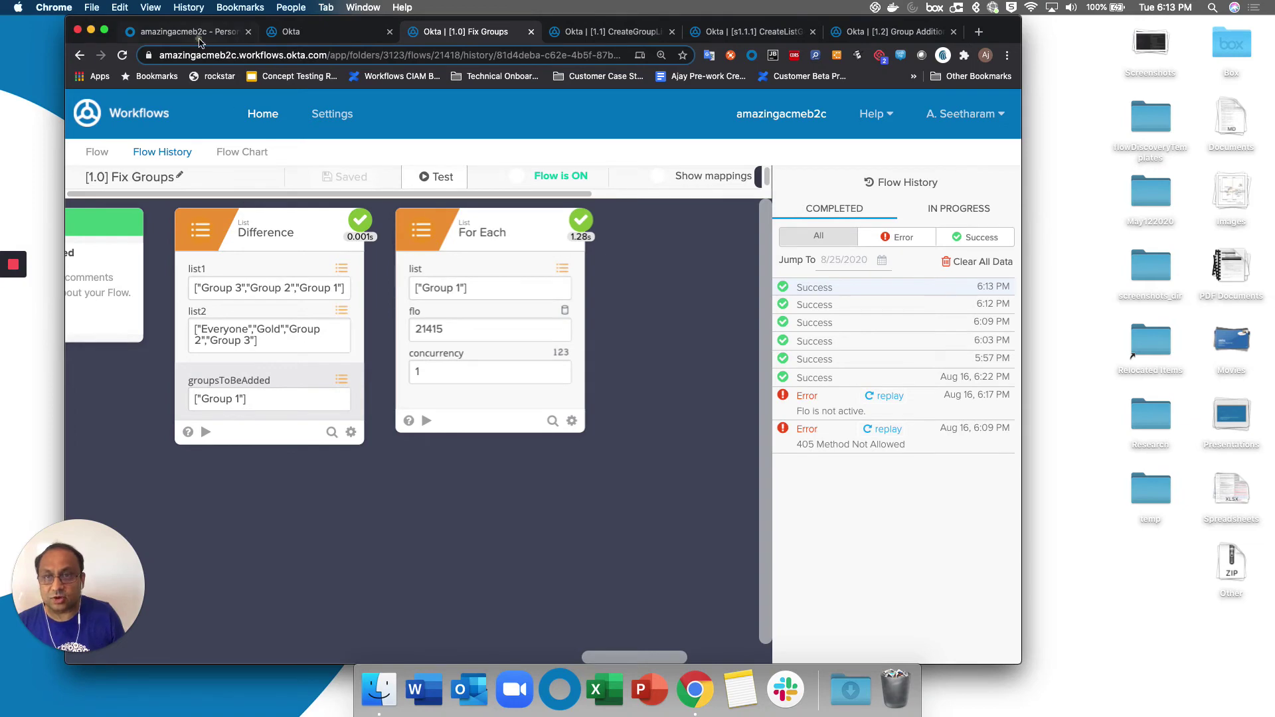
# Reload the test user's Groups tab to confirm they now belong to Group 1.
pyautogui.click(190, 32)
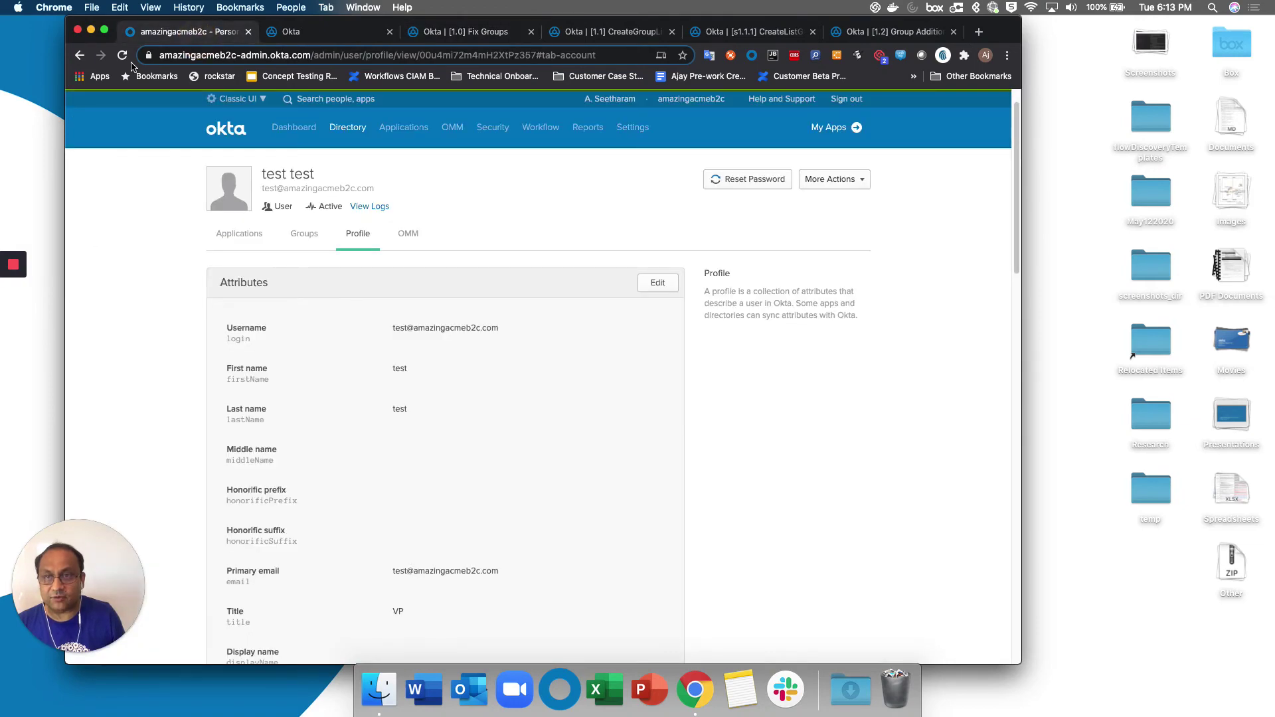
pyautogui.click(304, 234)
pyautogui.click(123, 57)
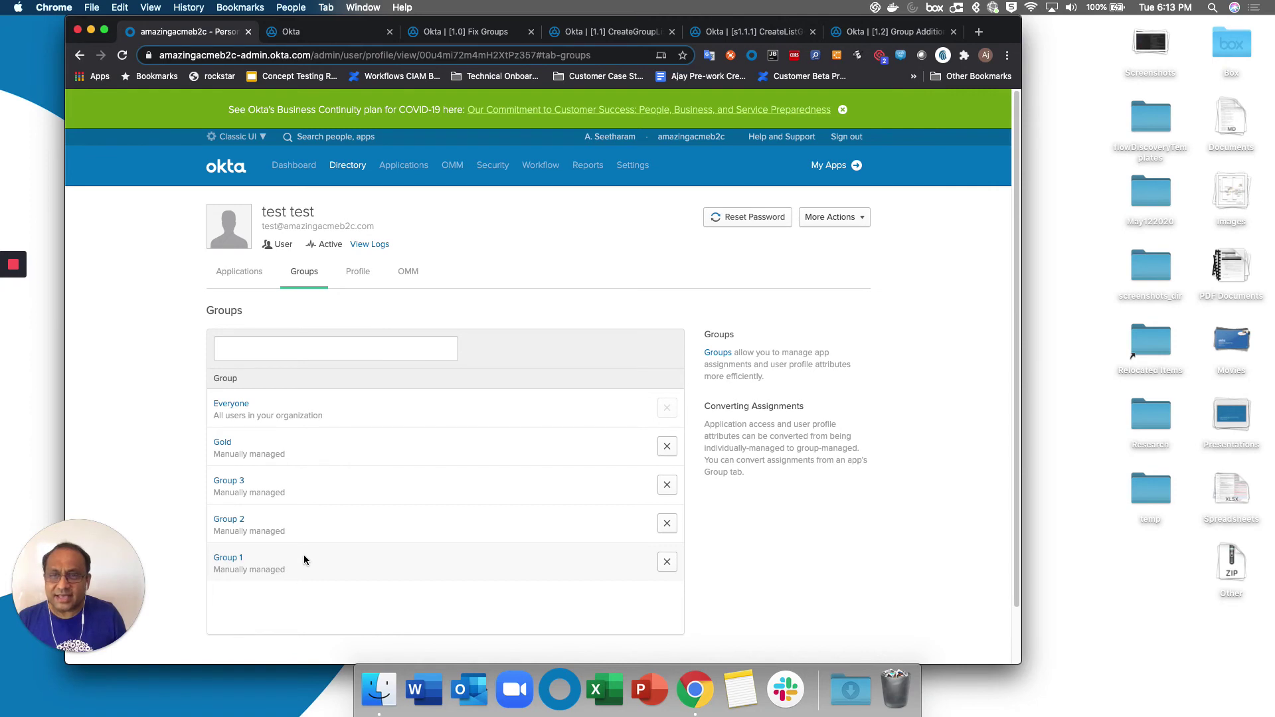
# Change the profile Title from VP back to Engineer and save.
pyautogui.click(359, 273)
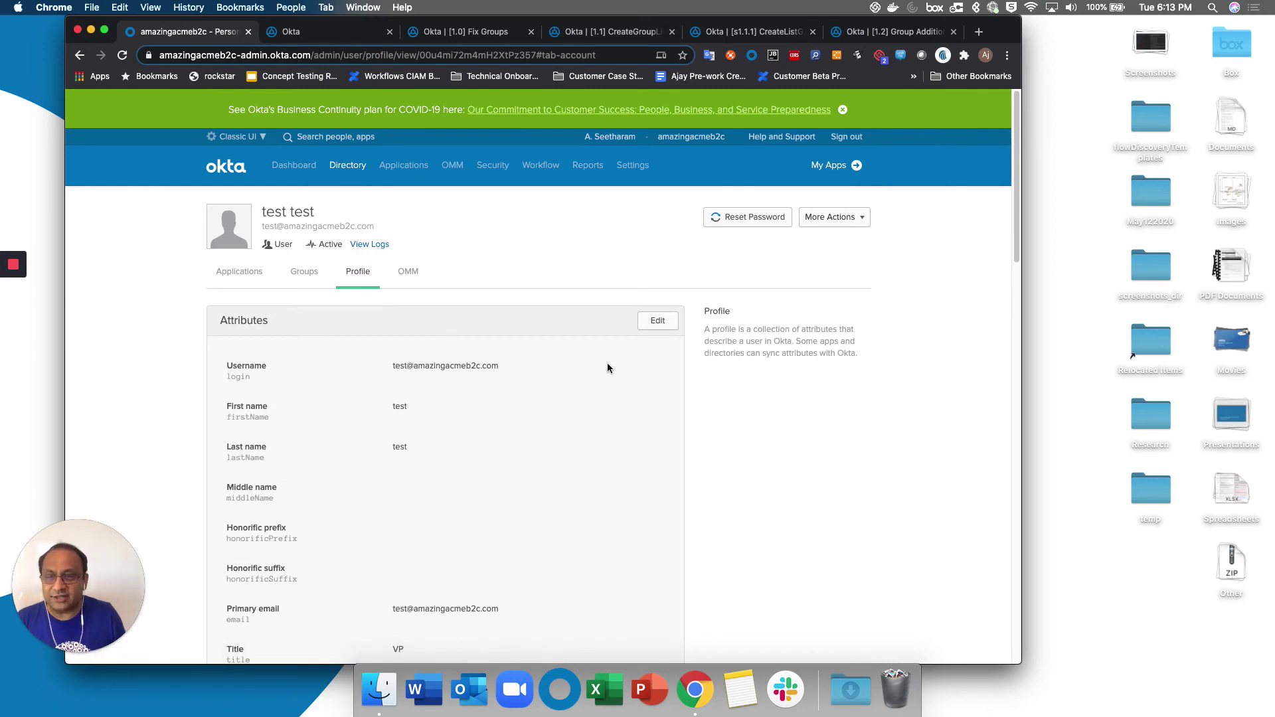
pyautogui.click(653, 323)
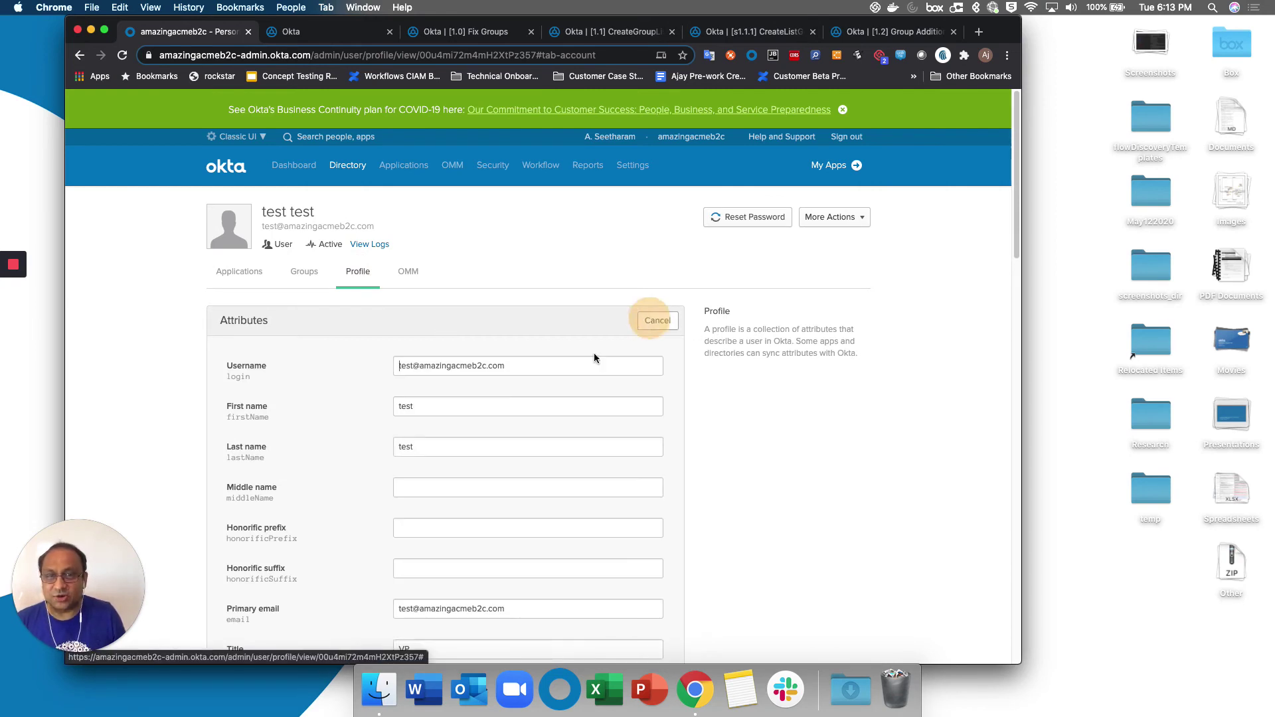
pyautogui.scroll(-1, 464, 538)
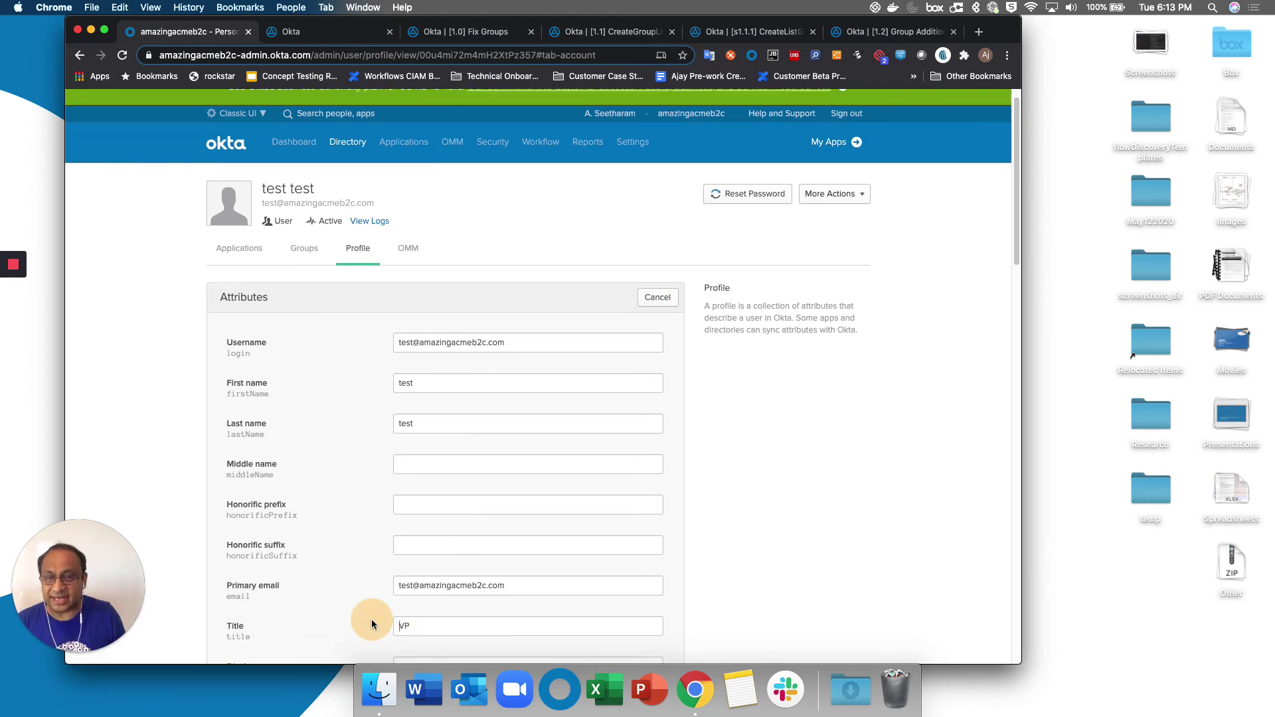
pyautogui.click(412, 626)
pyautogui.press('BackSpace')
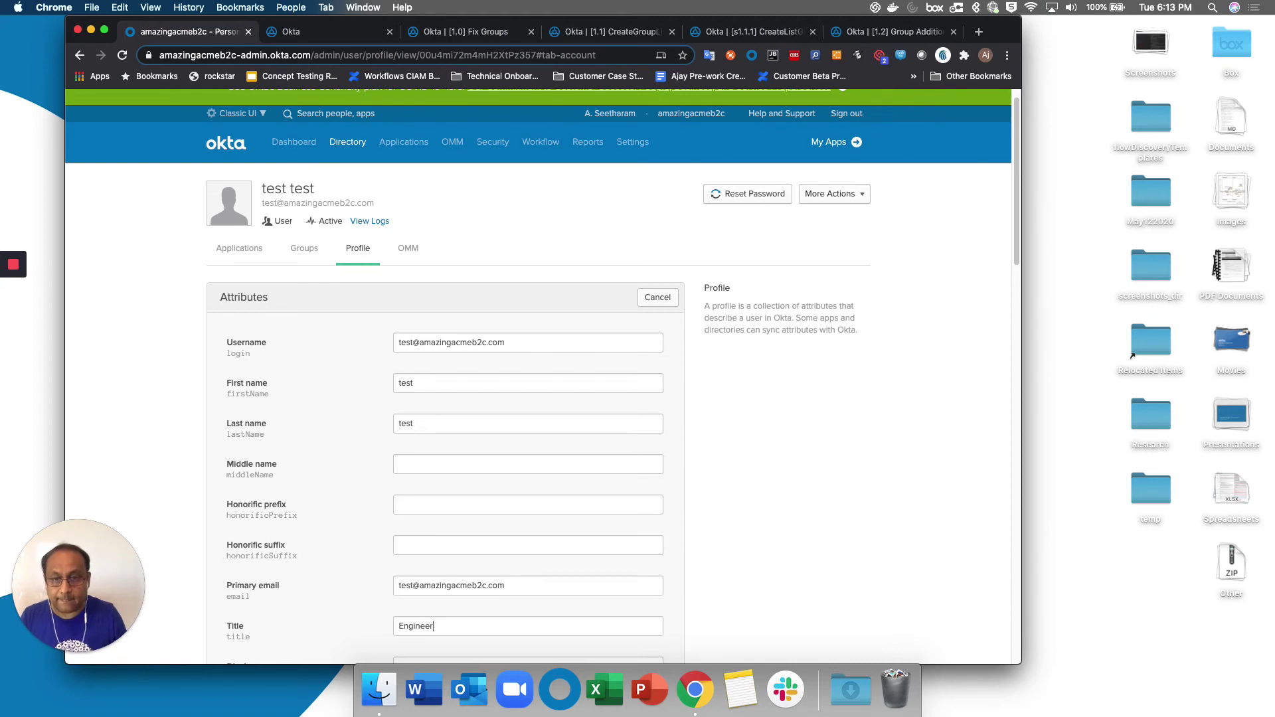
pyautogui.scroll(-12, 440, 603)
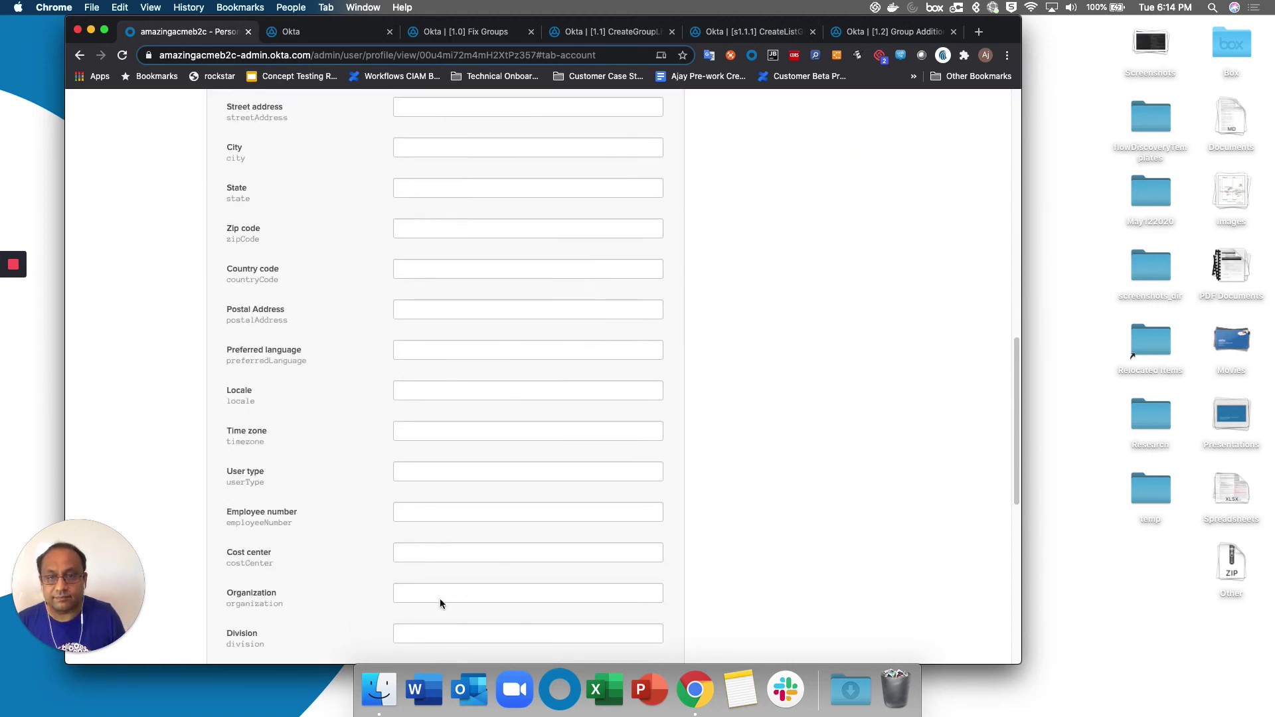
pyautogui.scroll(-5, 440, 599)
pyautogui.click(545, 642)
pyautogui.scroll(7, 374, 444)
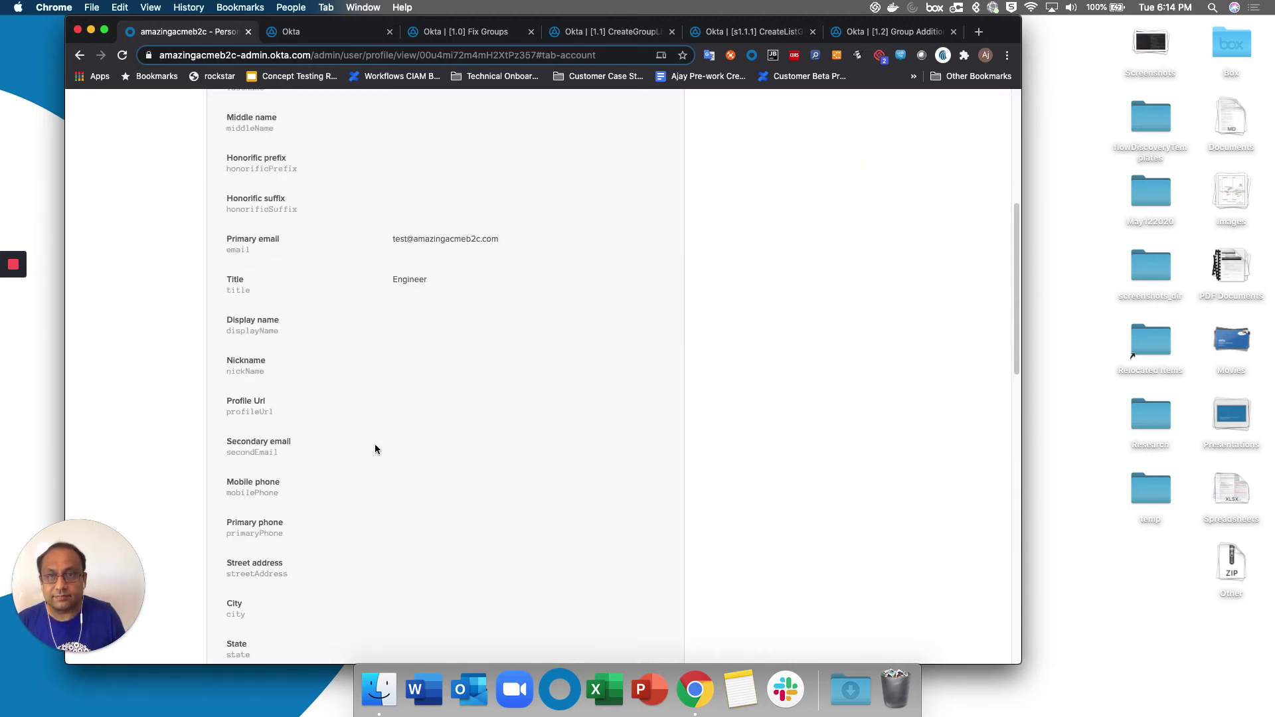
pyautogui.scroll(5, 375, 444)
# Test-run Fix Groups again with the test user's pasted username.
pyautogui.click(470, 33)
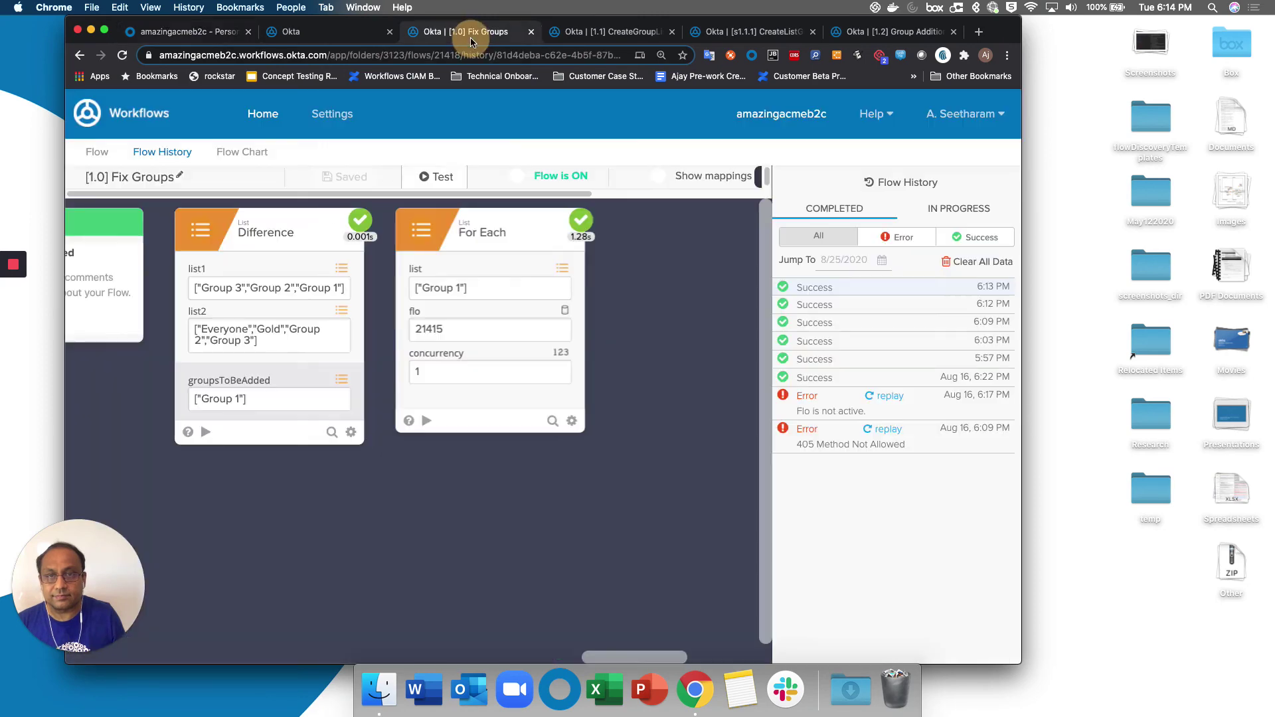
pyautogui.click(435, 176)
pyautogui.click(415, 243)
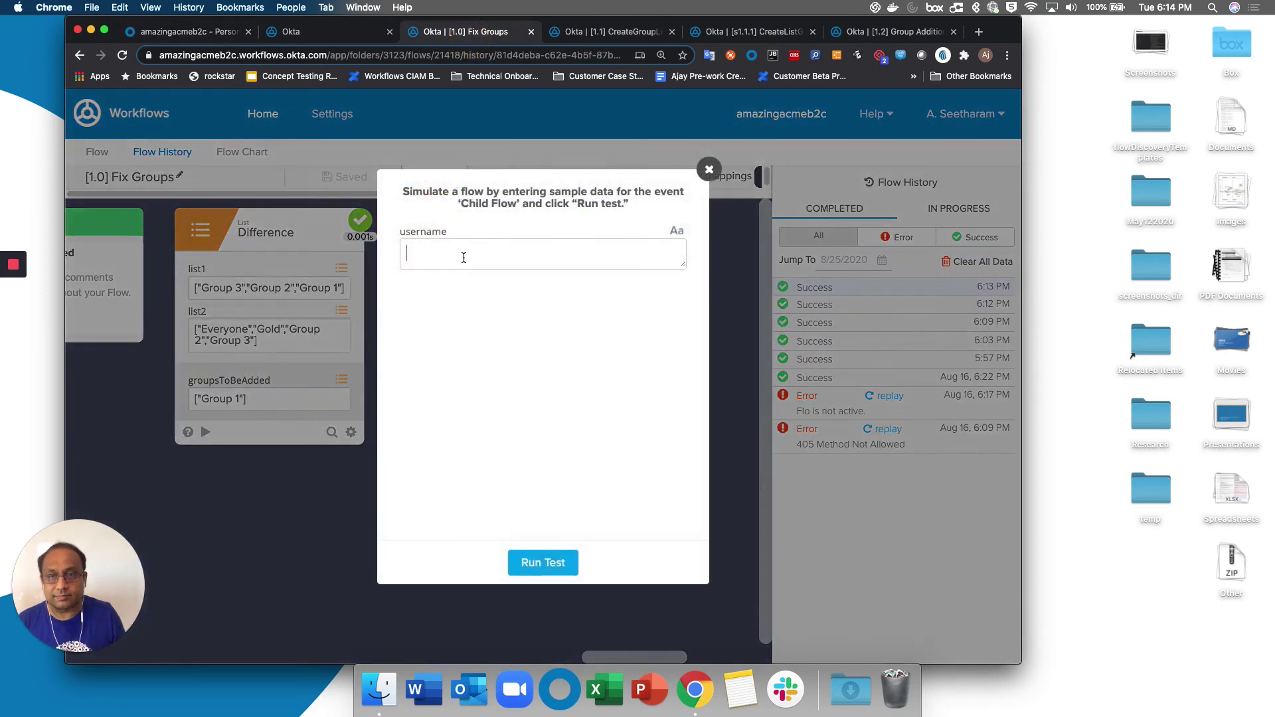
pyautogui.press('cmd+v')
pyautogui.click(565, 563)
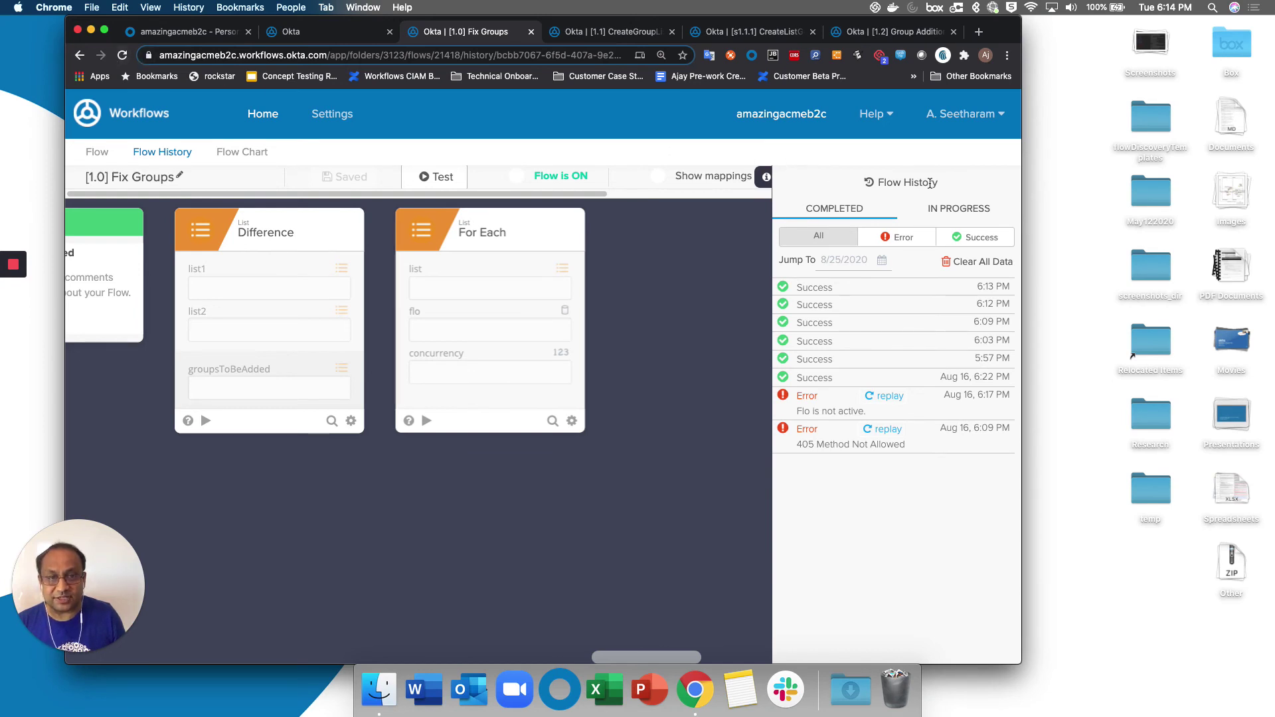
# Refresh Flow History and inspect the 6:14 PM run removing Groups 1 and 2.
pyautogui.click(930, 182)
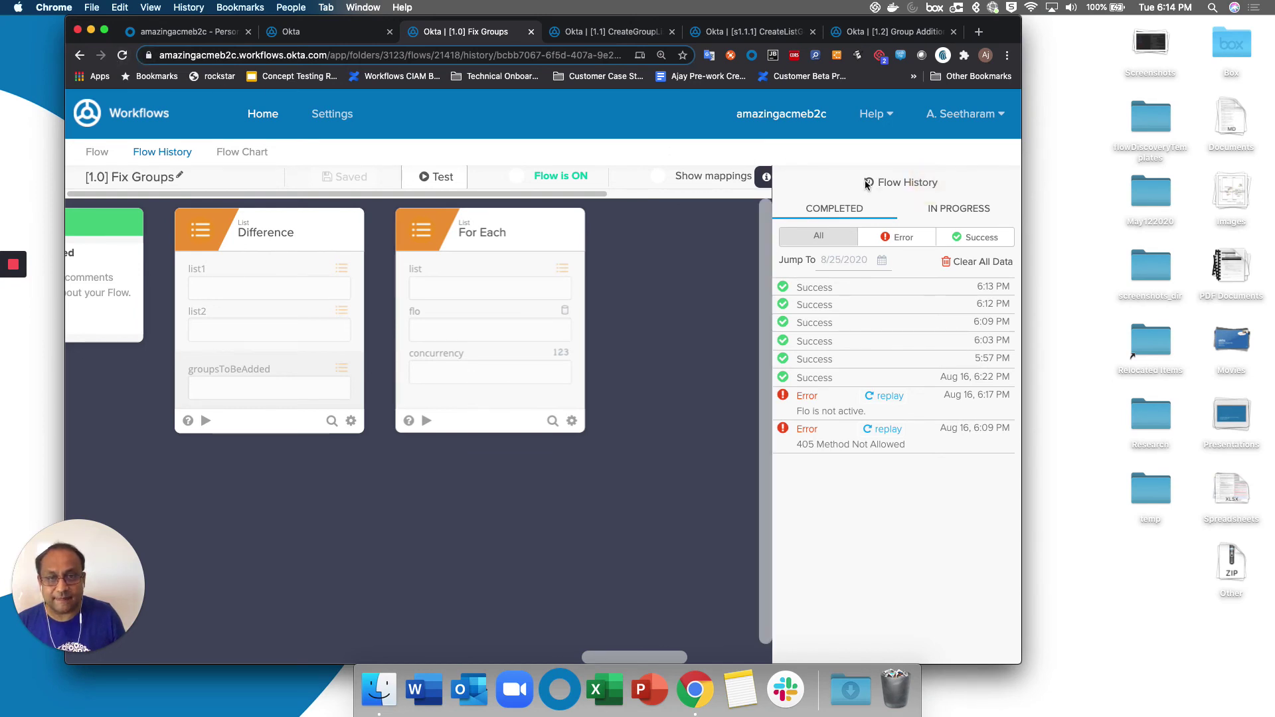
pyautogui.click(868, 183)
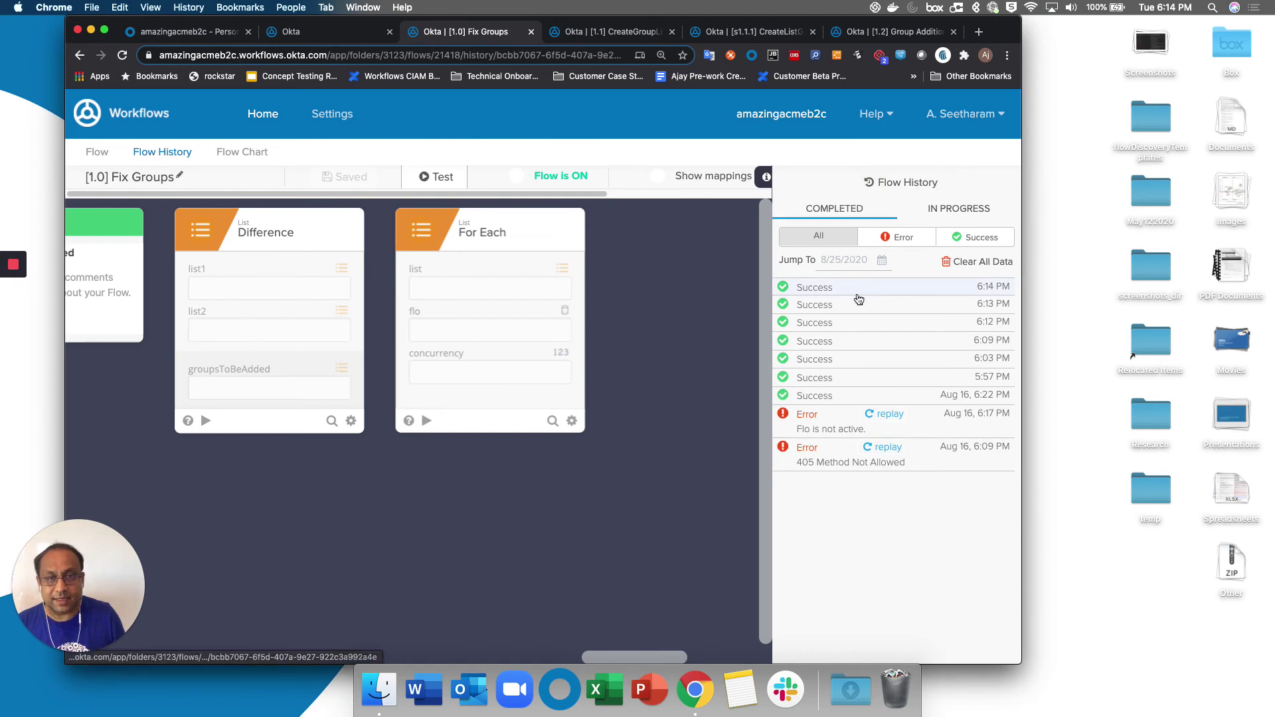
pyautogui.click(859, 295)
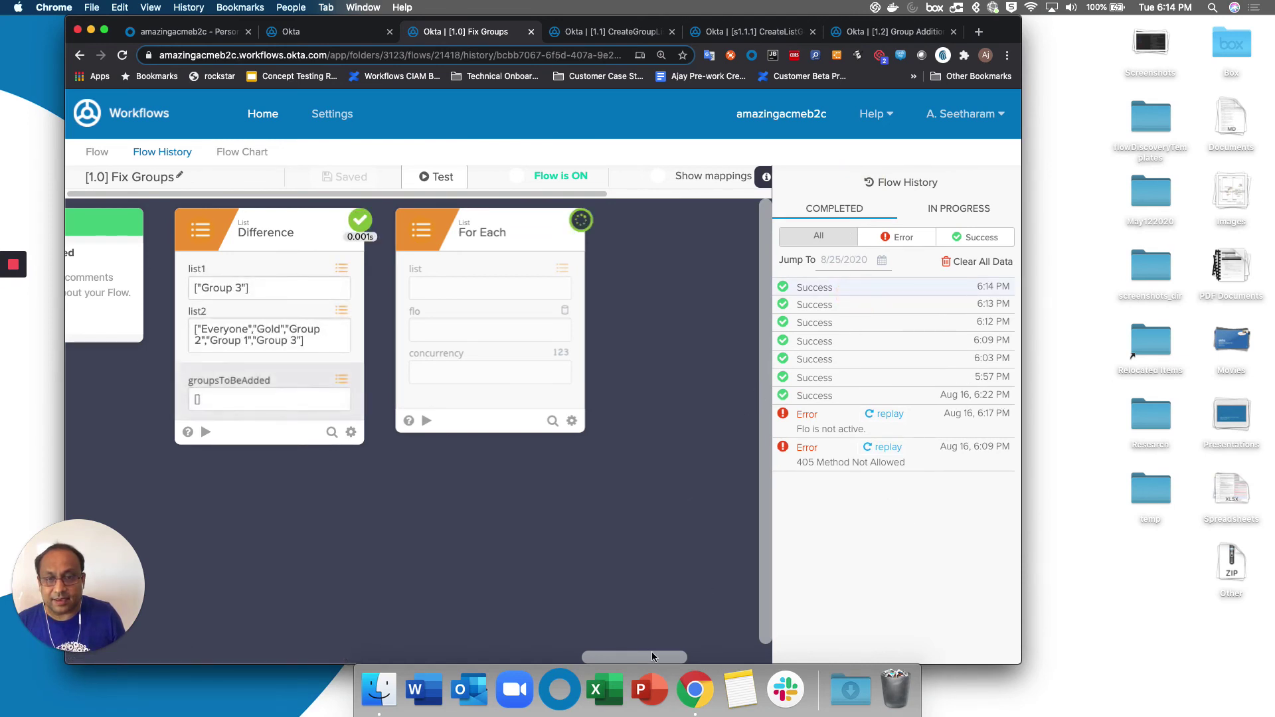
pyautogui.moveTo(652, 657); pyautogui.dragTo(506, 640)
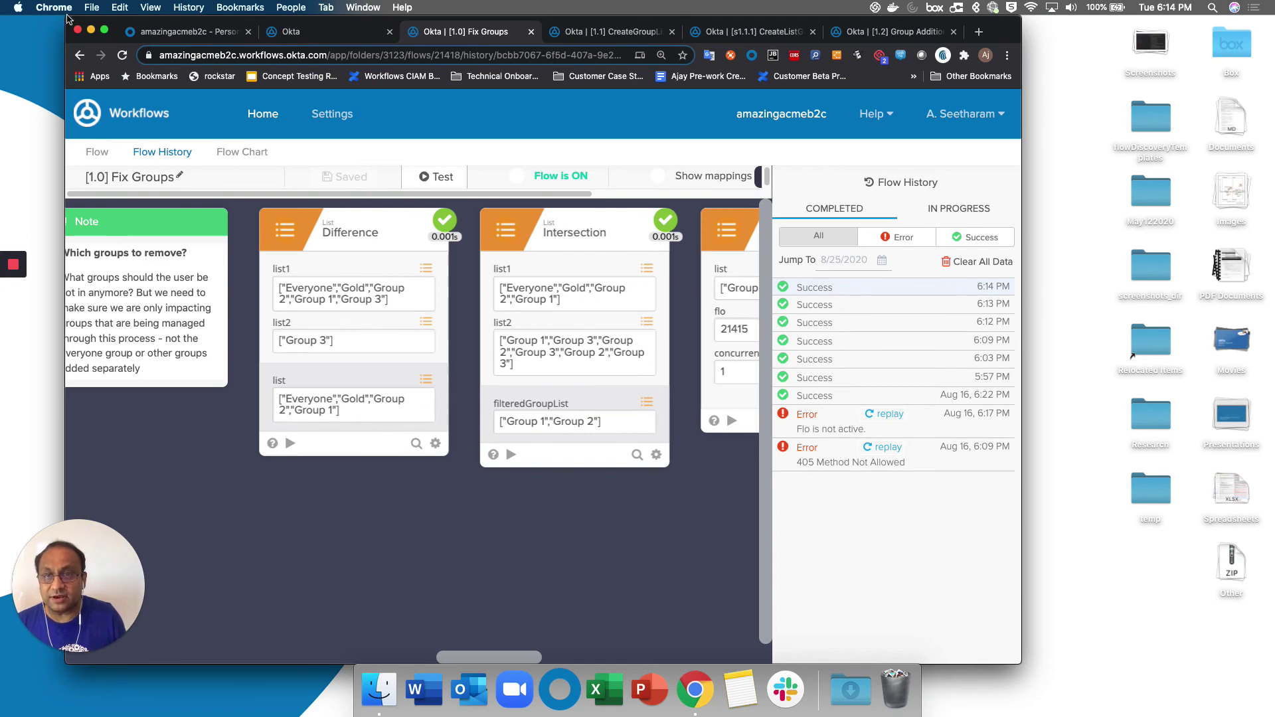
pyautogui.click(164, 33)
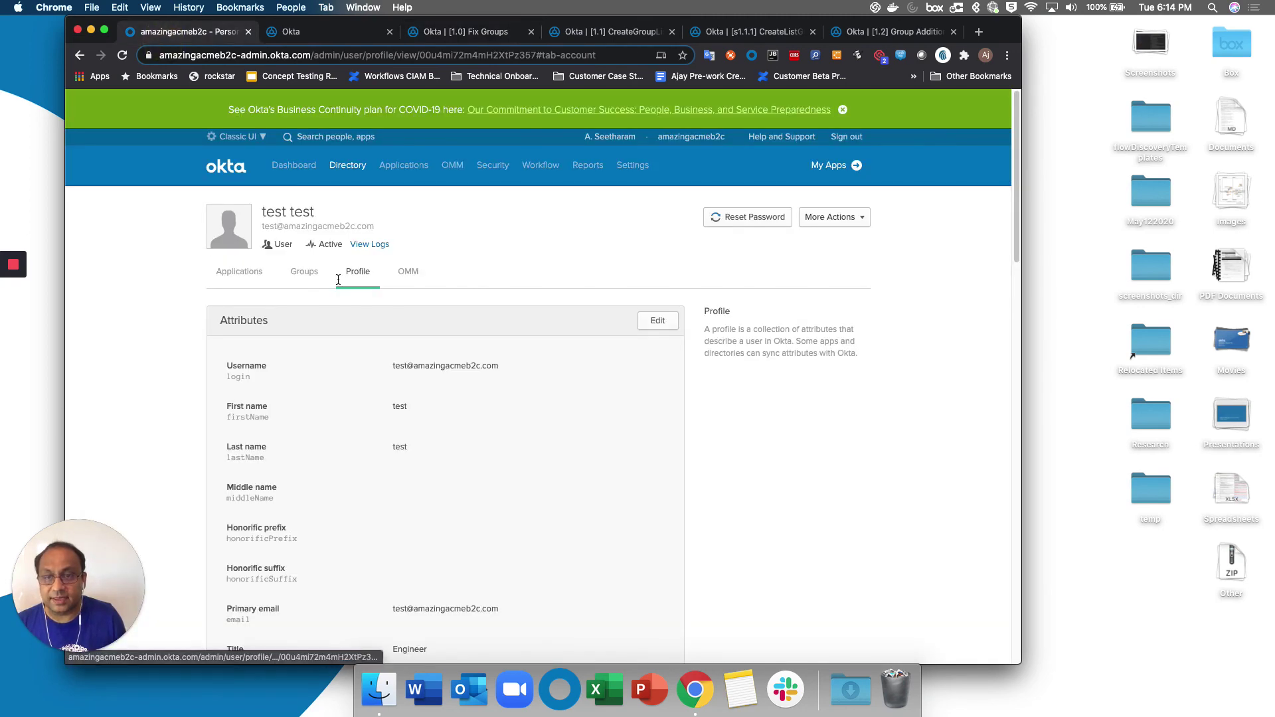
# Refresh the test user's Groups list to verify only Everyone, Gold and Group 3 remain, then return to the Group Rules table.
pyautogui.click(307, 271)
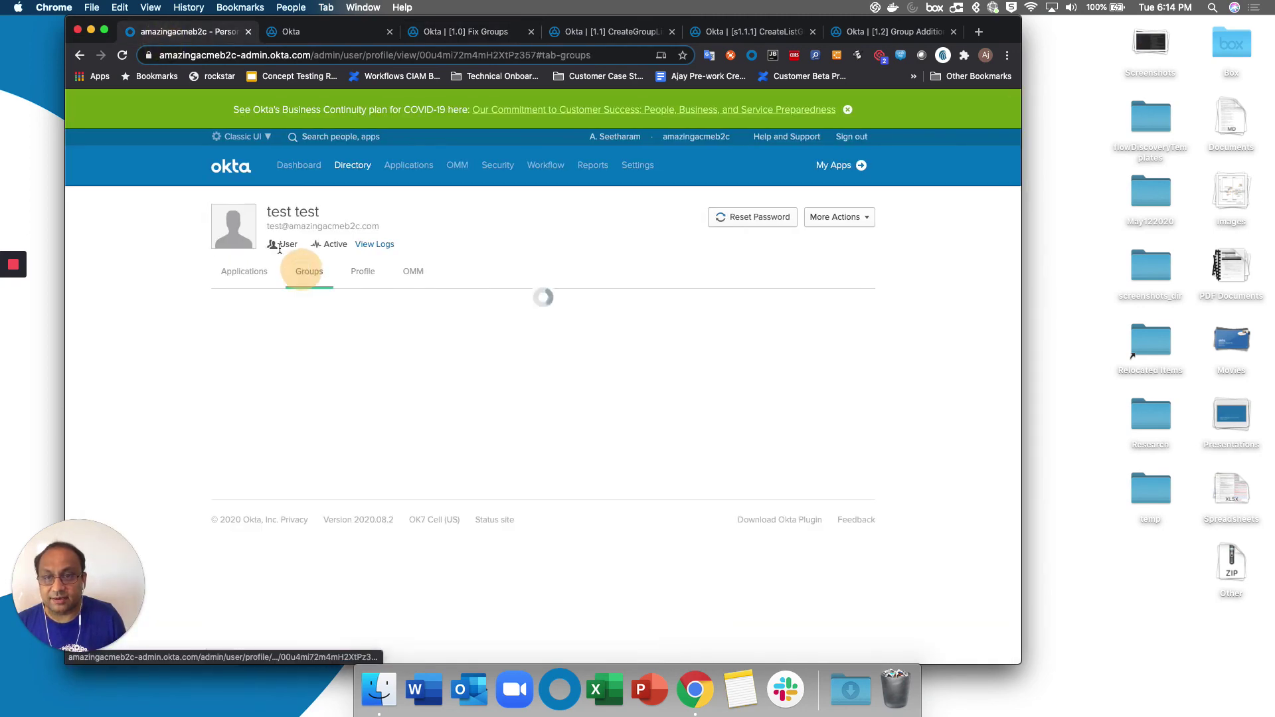
pyautogui.click(122, 58)
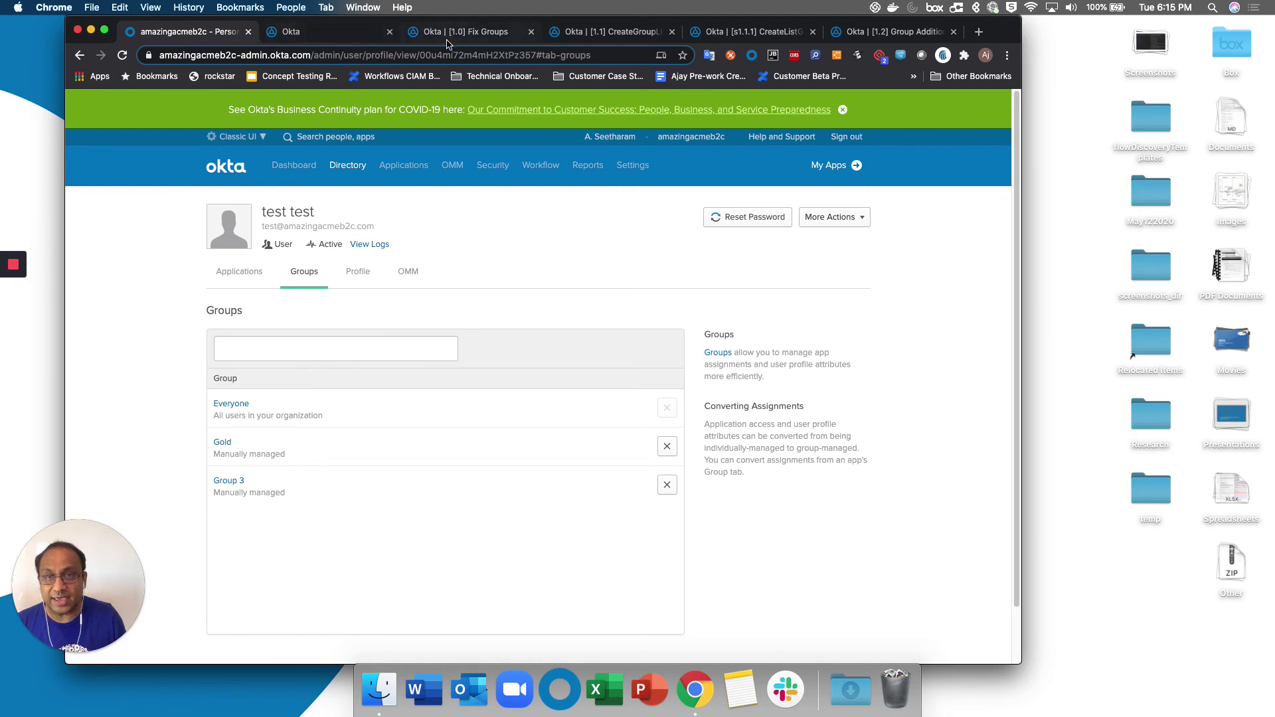
pyautogui.click(357, 40)
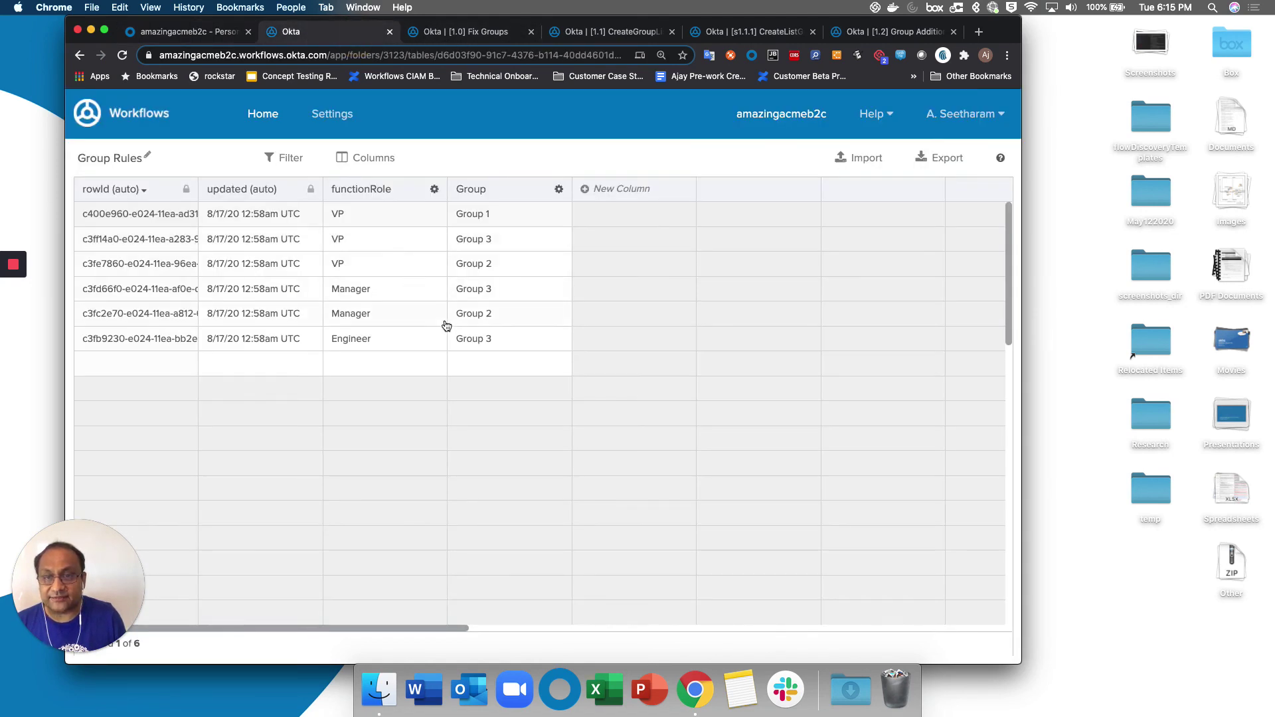